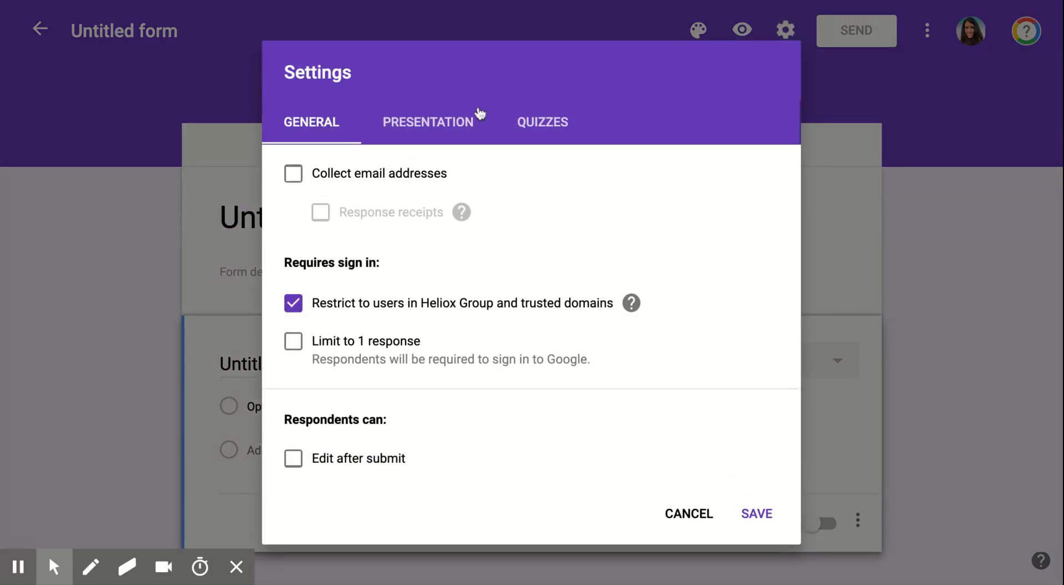
# - Switch on 'Make this a quiz' and set grade release to 'Later, after manual review'
pyautogui.click(543, 128)
pyautogui.click(301, 176)
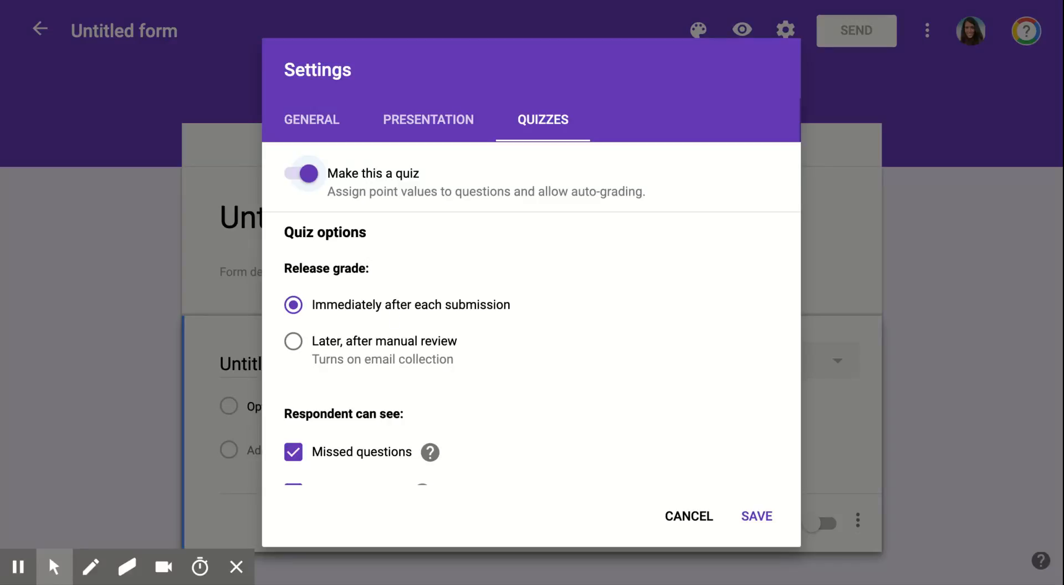
pyautogui.click(295, 342)
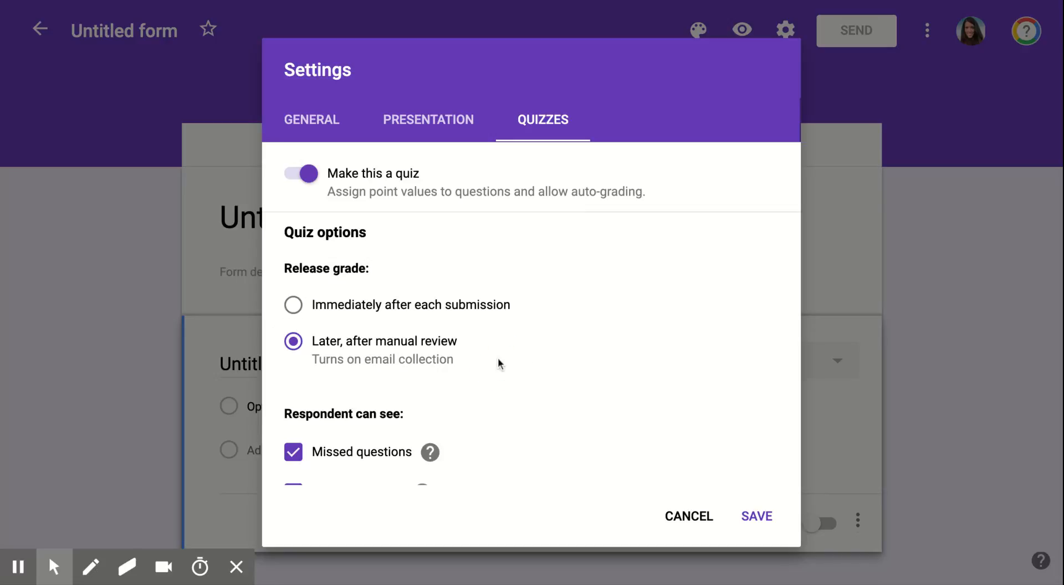
# - Uncheck Missed questions and Correct answers so respondents see only Point values
pyautogui.scroll(-1, 498, 358)
pyautogui.moveTo(408, 391); pyautogui.dragTo(416, 472)
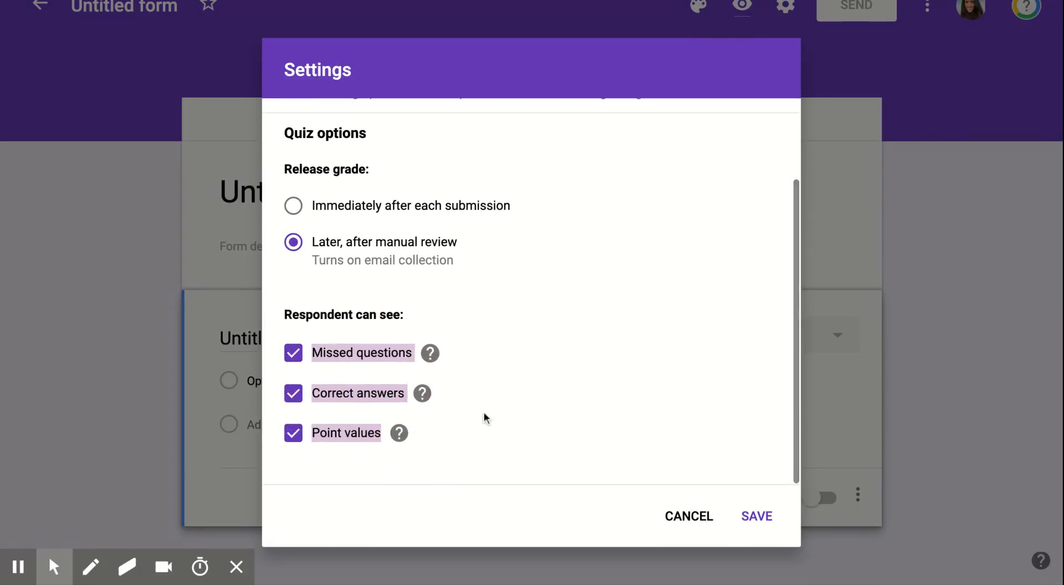
pyautogui.click(488, 414)
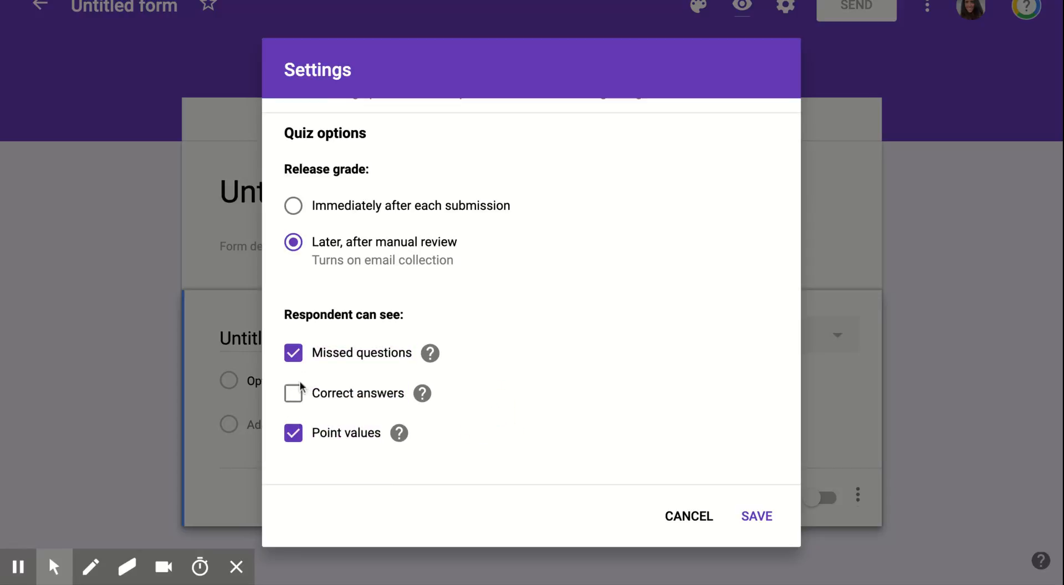
pyautogui.click(294, 395)
pyautogui.click(293, 394)
pyautogui.moveTo(426, 349)
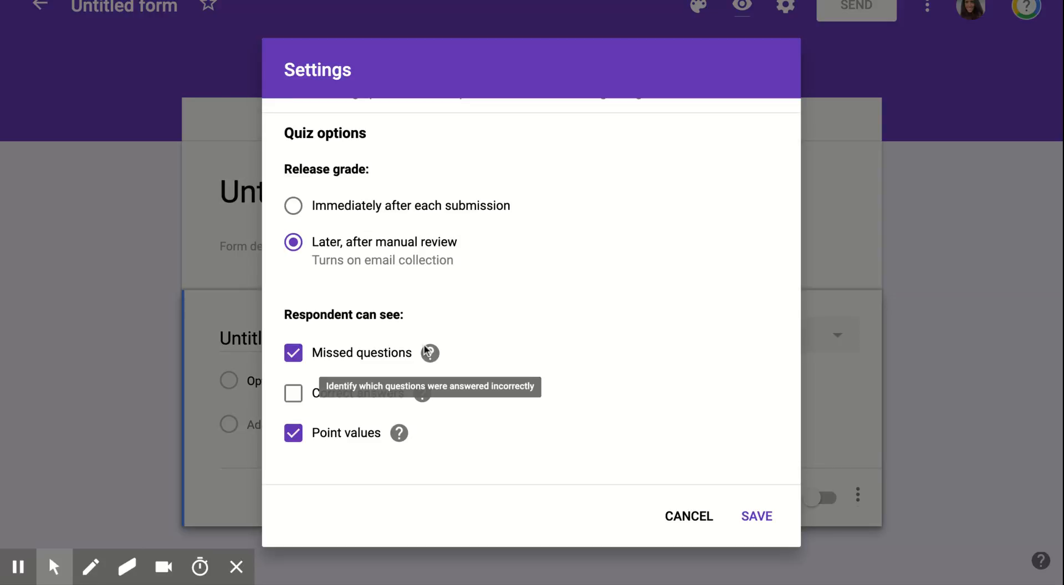
pyautogui.click(297, 354)
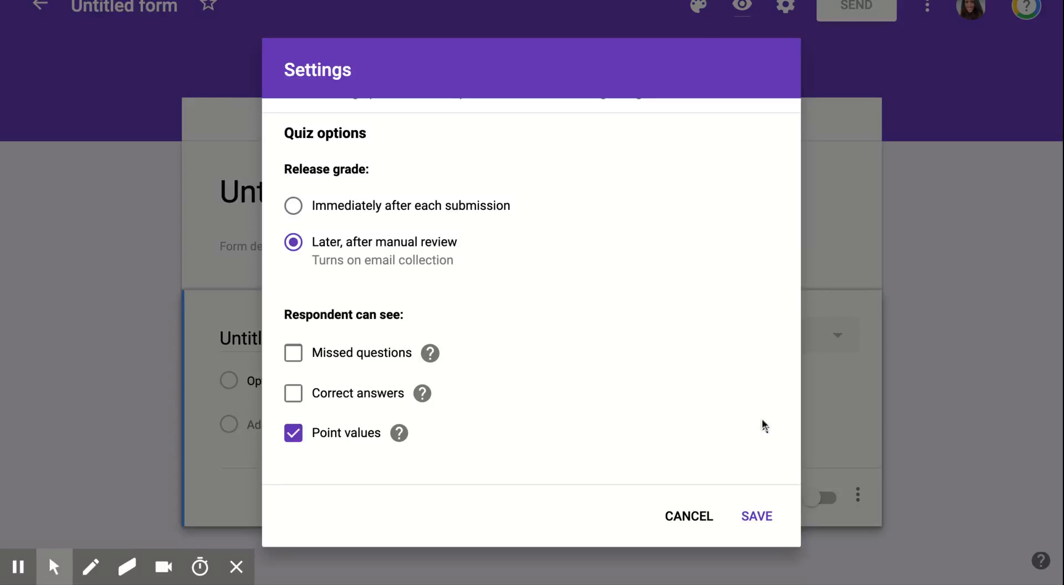
# - Save the quiz settings, title the form 'Sample Quiz' and describe it 'This reviews Unit 1, Section II.'
pyautogui.click(749, 524)
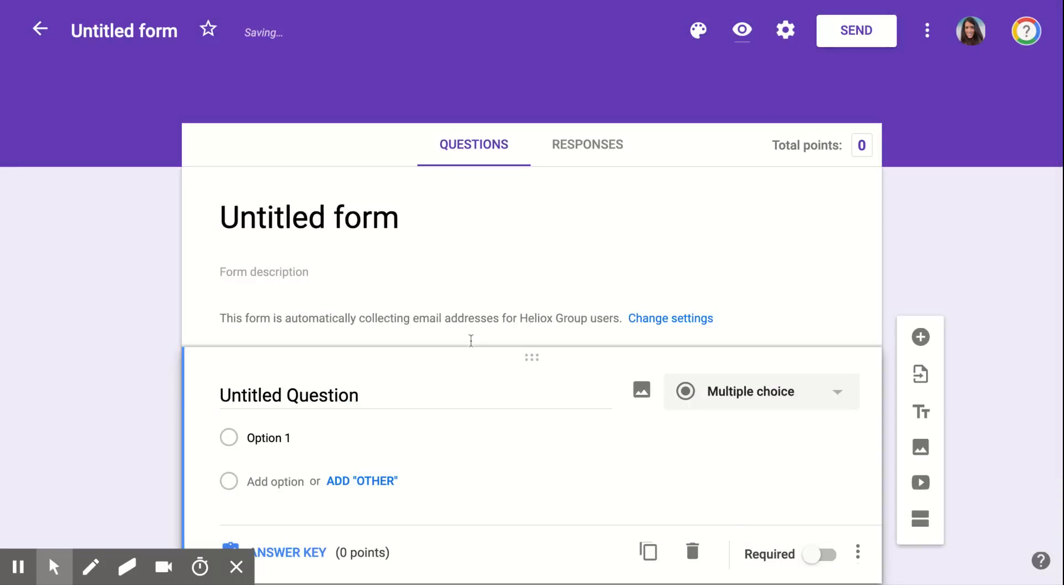
pyautogui.click(349, 208)
pyautogui.write('Sample')
pyautogui.press('BackSpace')
pyautogui.write('le Quiz')
pyautogui.click(303, 265)
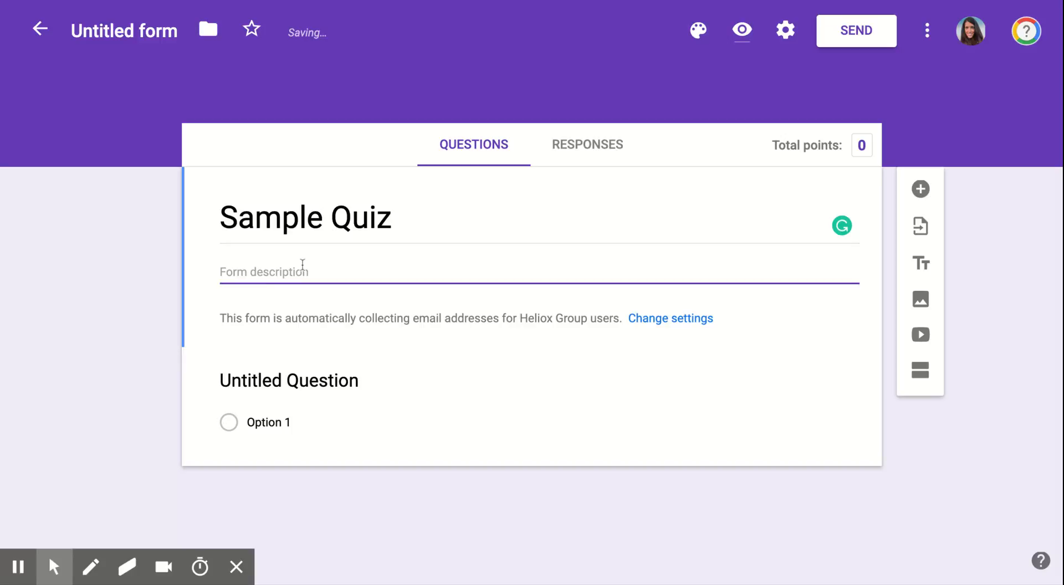
pyautogui.write('This reviews Unit 1, ')
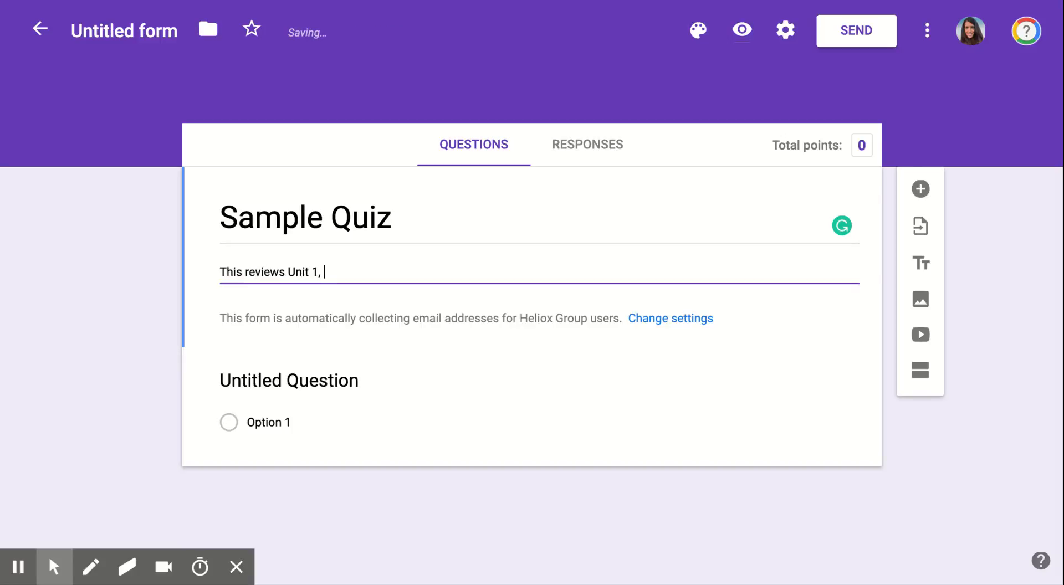
pyautogui.write('Section II.')
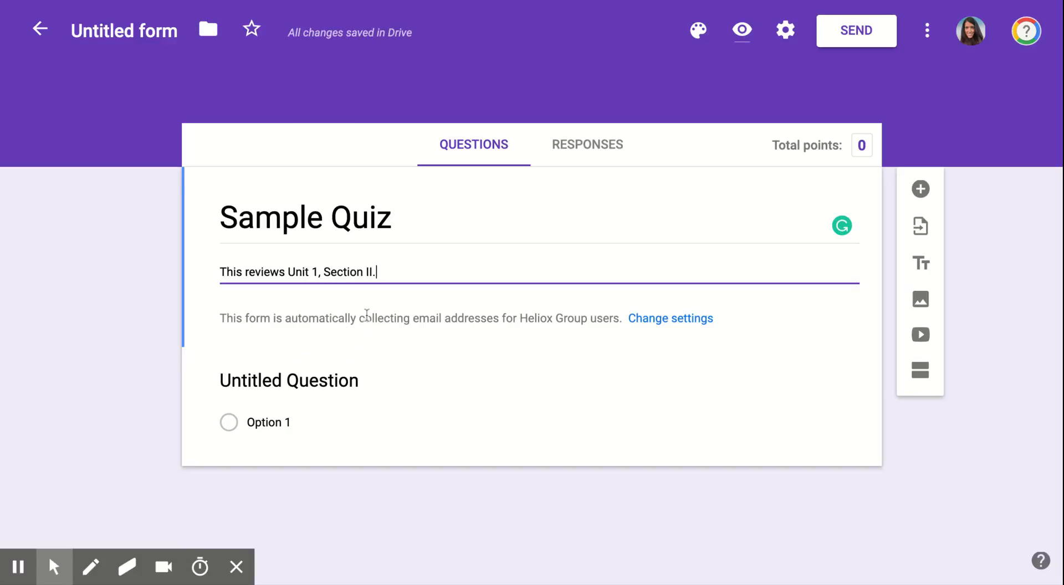
# - Title the first question 'Who was the main character?'
pyautogui.click(330, 375)
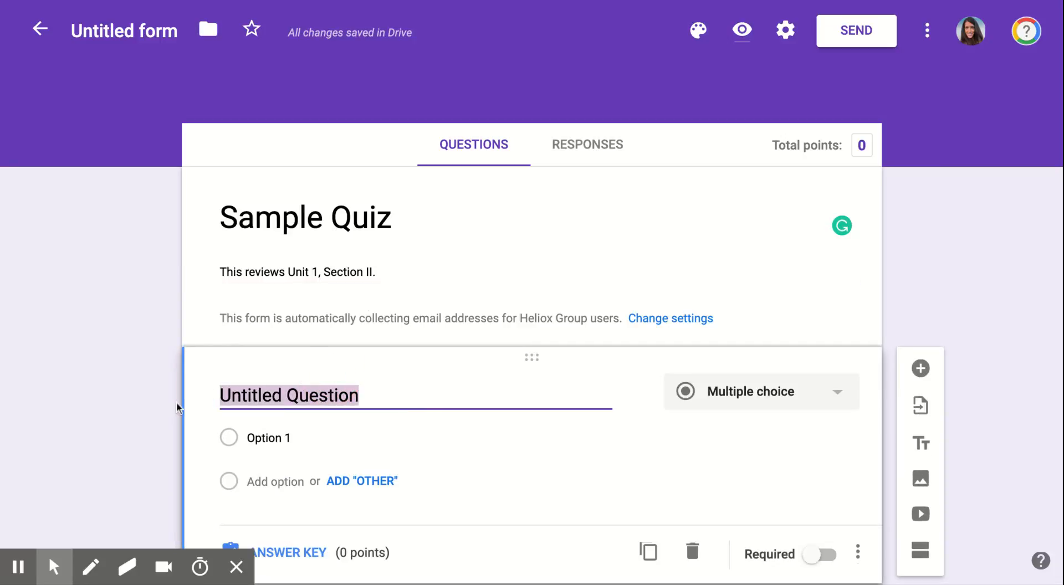
pyautogui.click(143, 411)
pyautogui.scroll(-1, 141, 412)
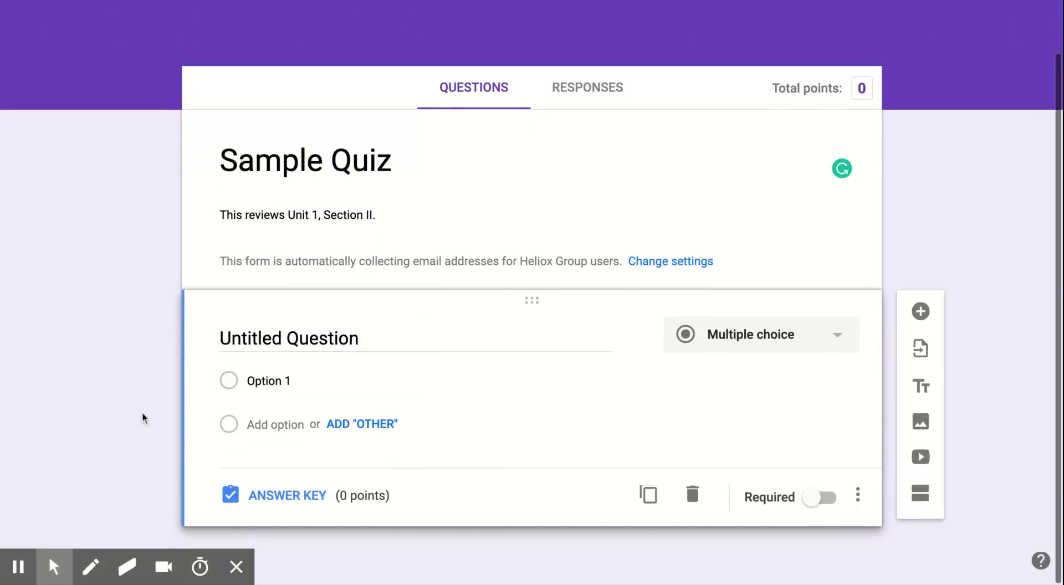
pyautogui.click(281, 331)
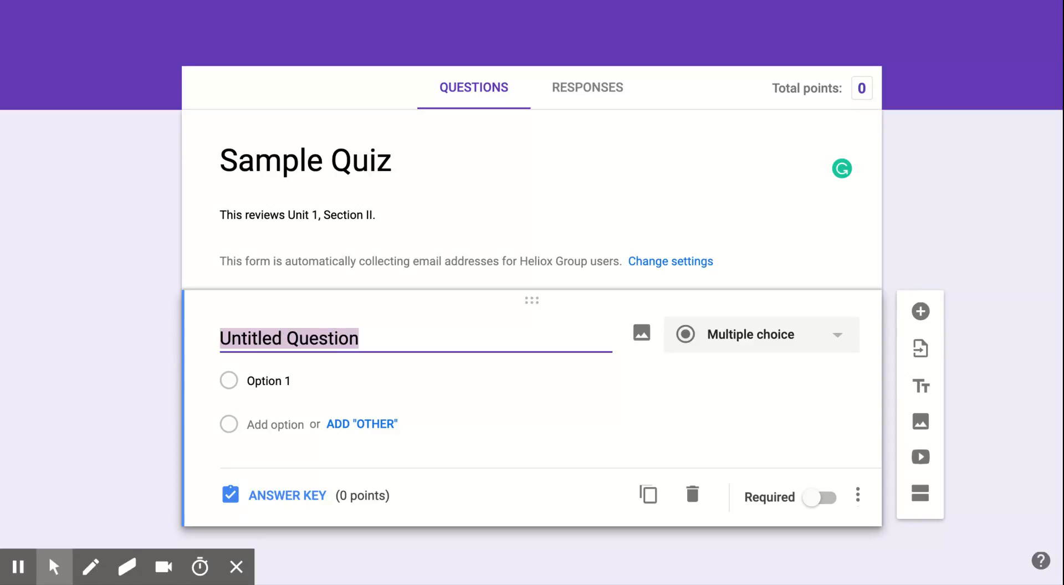
pyautogui.write('Who ')
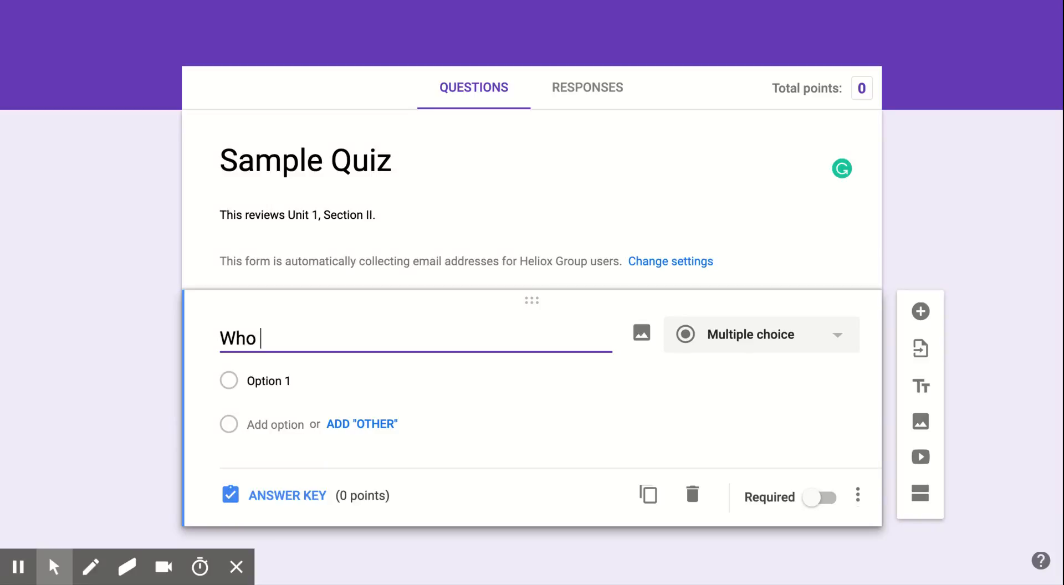
pyautogui.write('was the')
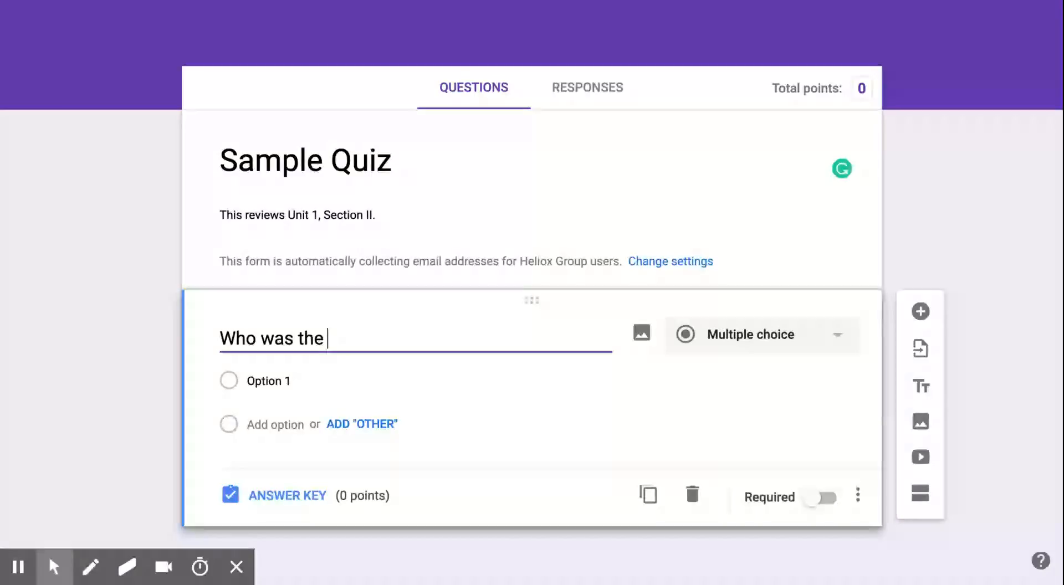
pyautogui.write(' main character?')
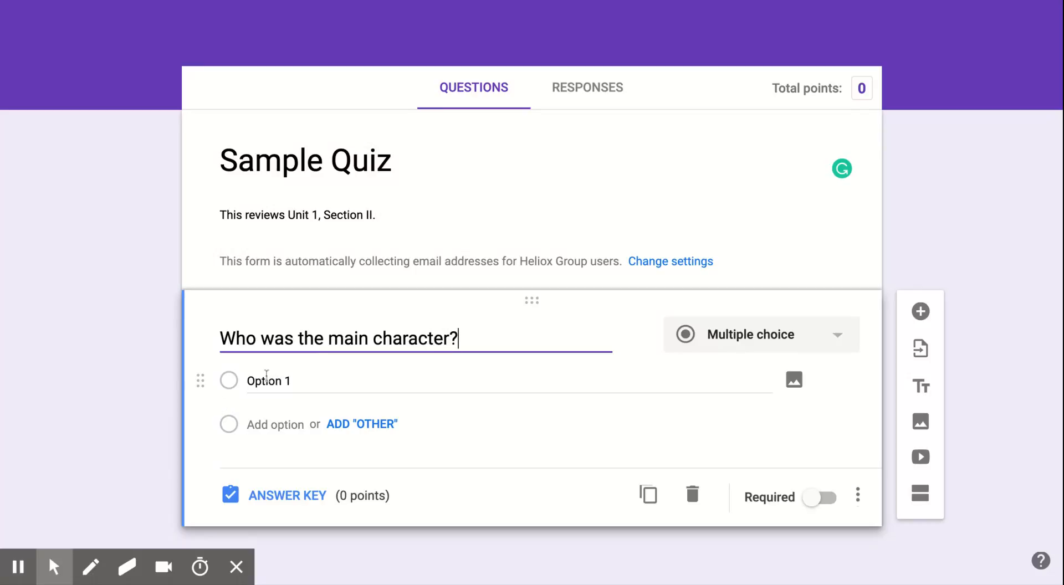
# - Give the question the answer choices Sam, John and Luke
pyautogui.click(268, 380)
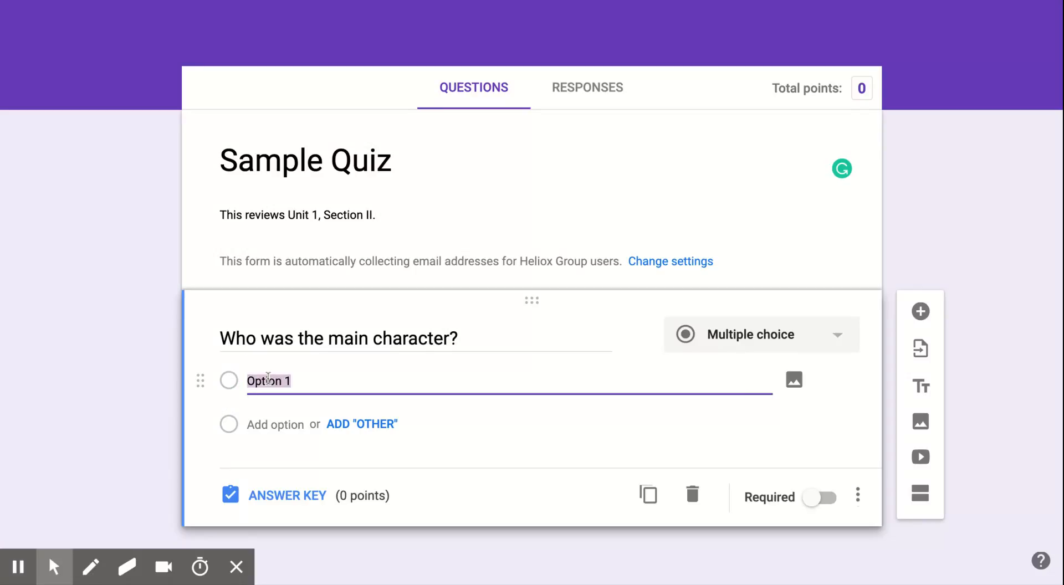
pyautogui.write('Sam')
pyautogui.click(276, 425)
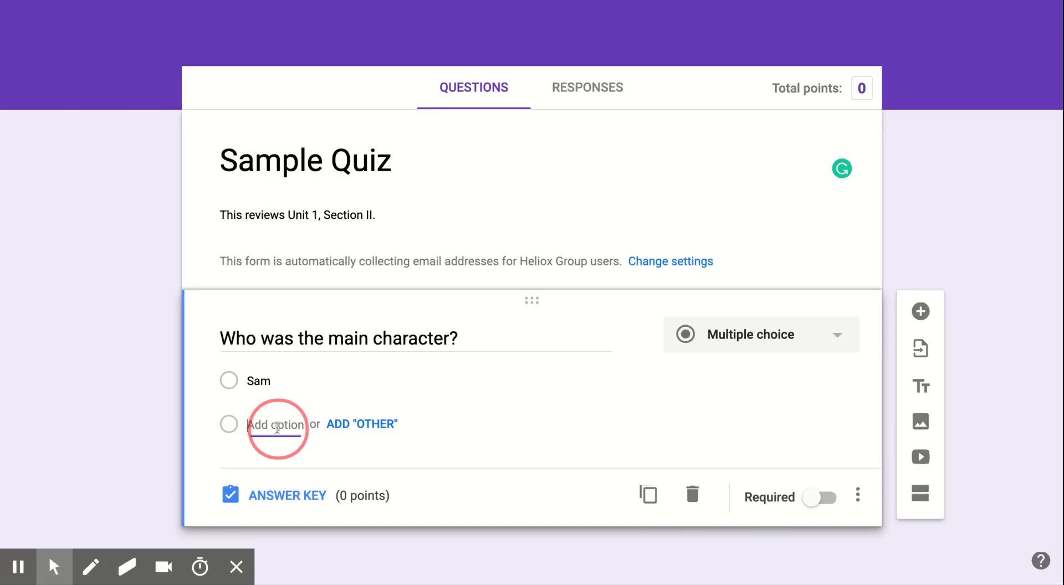
pyautogui.write('John')
pyautogui.click(277, 465)
pyautogui.click(275, 467)
pyautogui.write('Luke')
pyautogui.click(115, 475)
pyautogui.scroll(-2, 116, 477)
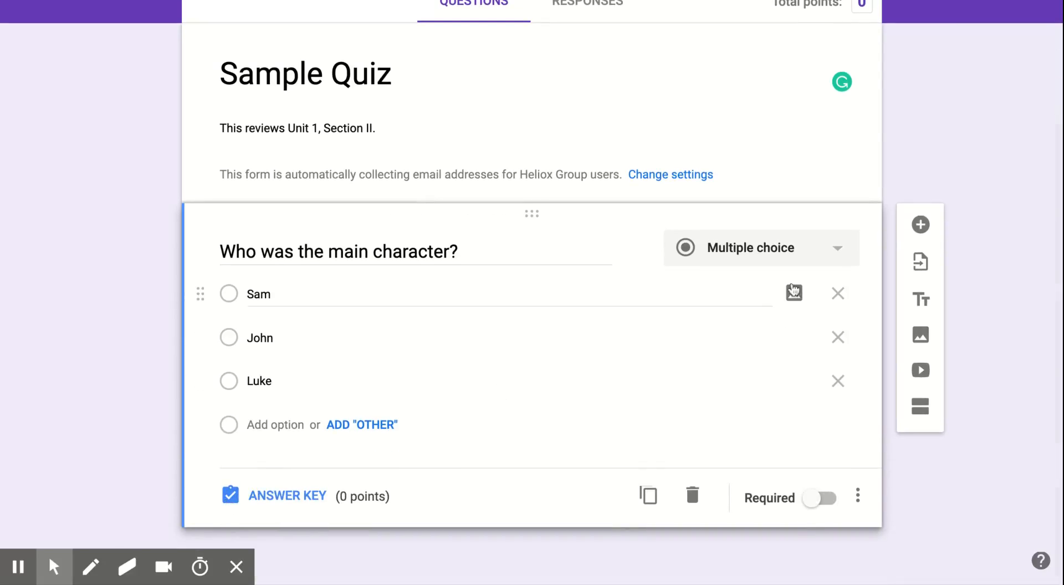
# - Mark Sam as the correct answer worth 1 point, adding no answer feedback
pyautogui.click(327, 509)
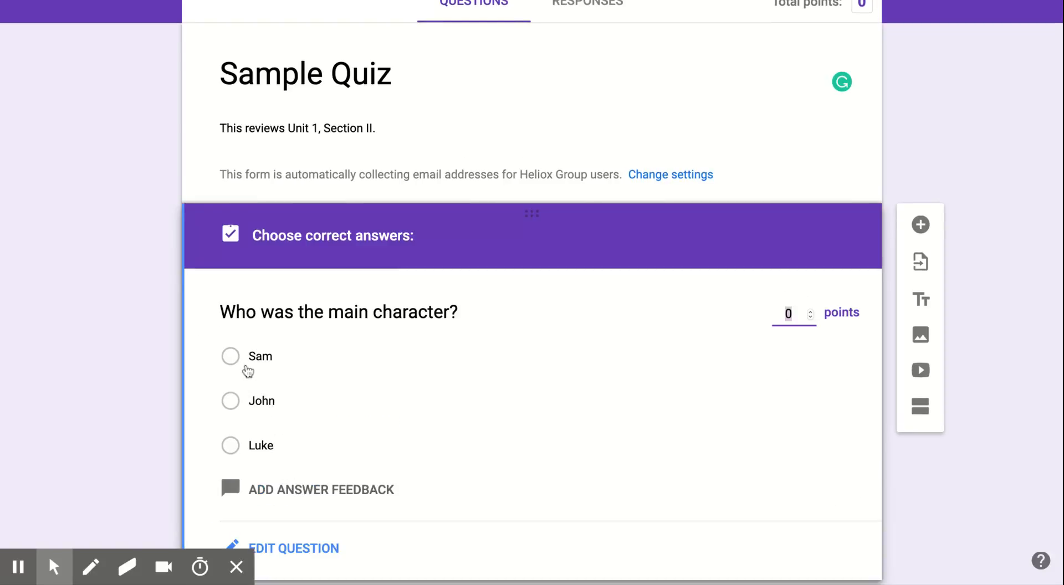
pyautogui.click(247, 364)
pyautogui.click(795, 315)
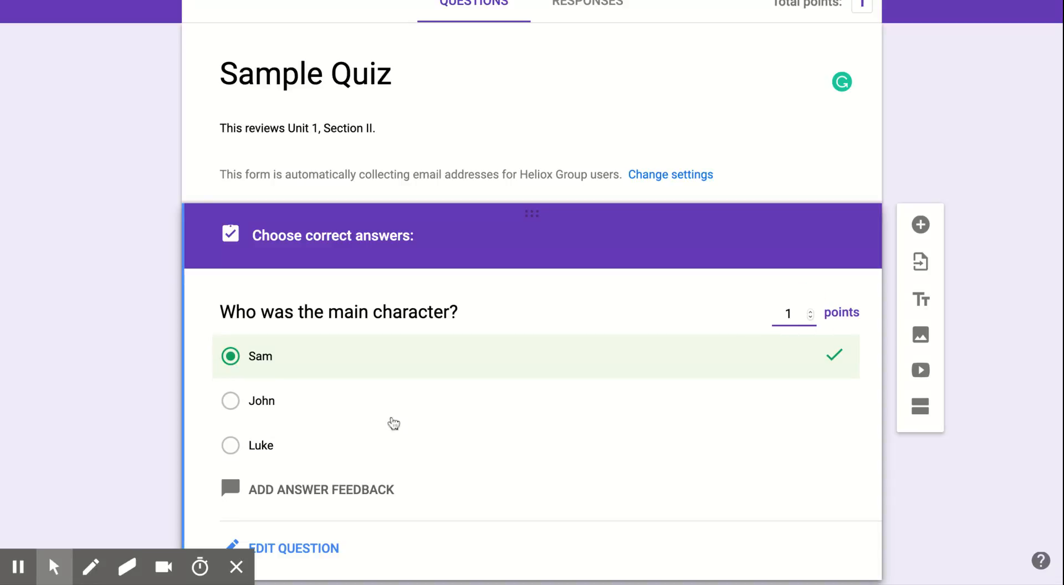
pyautogui.click(135, 444)
pyautogui.scroll(-1, 136, 446)
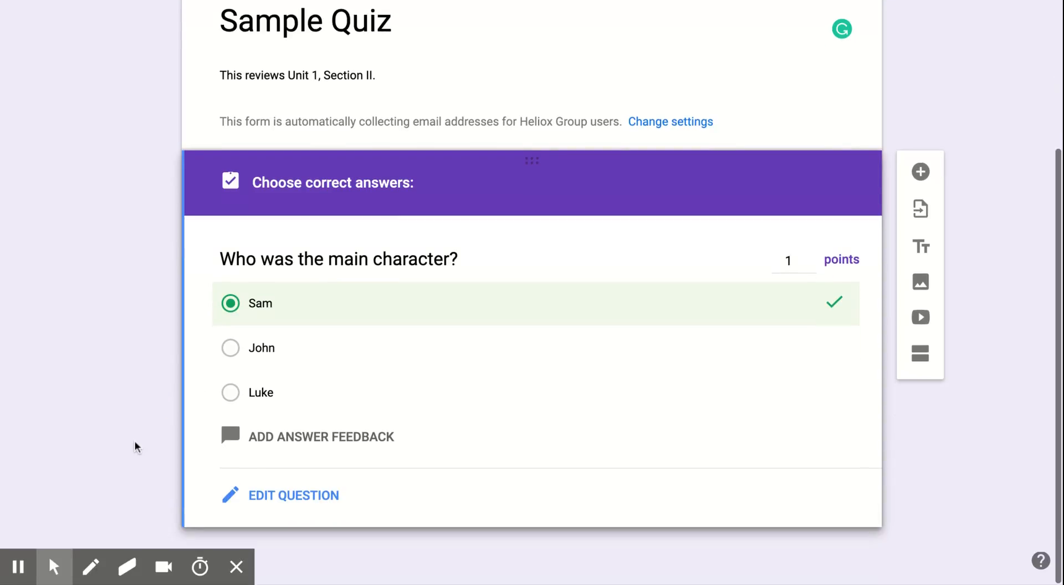
pyautogui.click(280, 442)
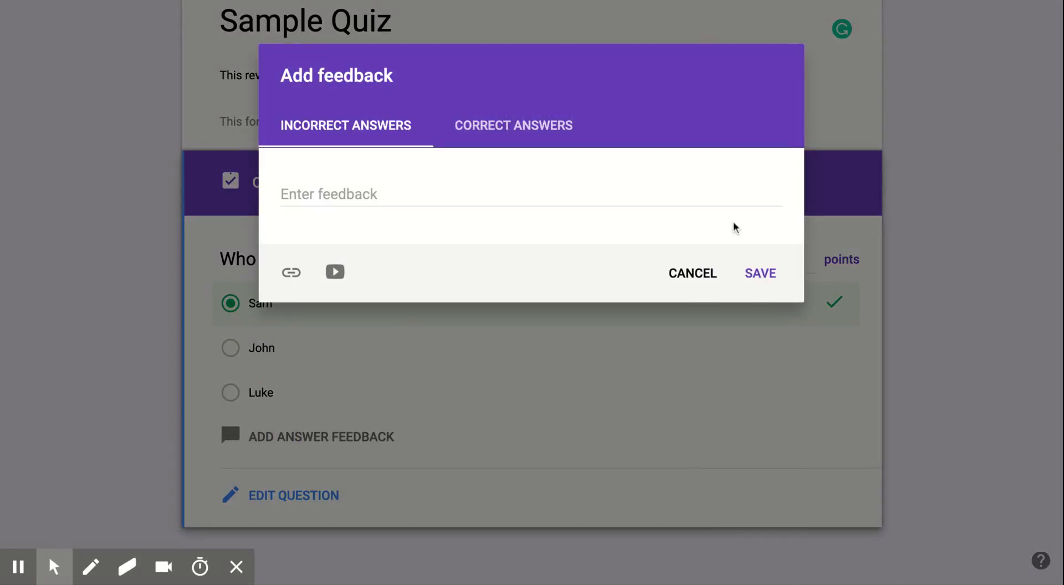
pyautogui.click(703, 276)
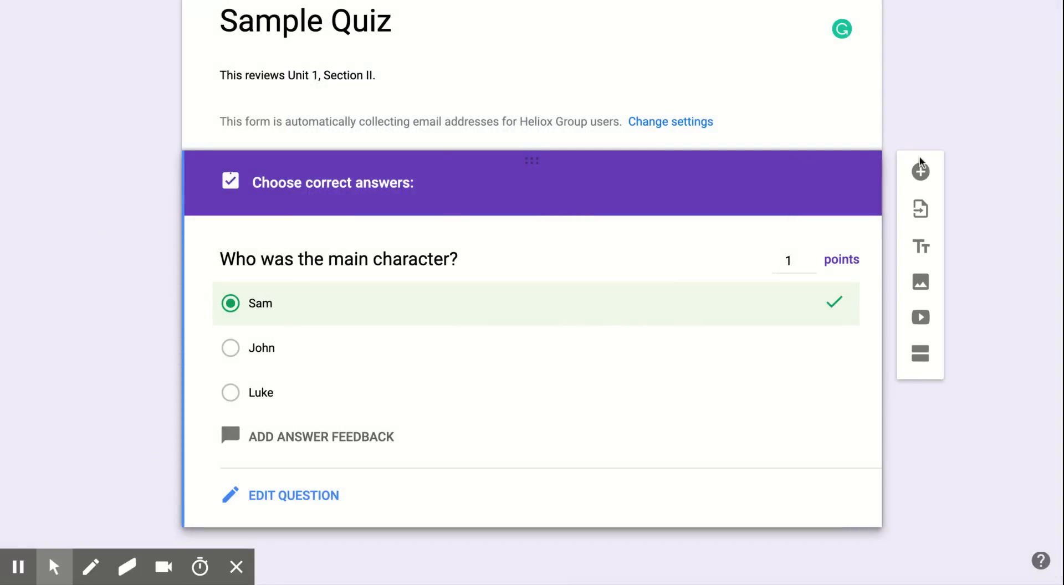
# - Add a checkbox question titled 'Select the main two conflicts:'
pyautogui.click(920, 173)
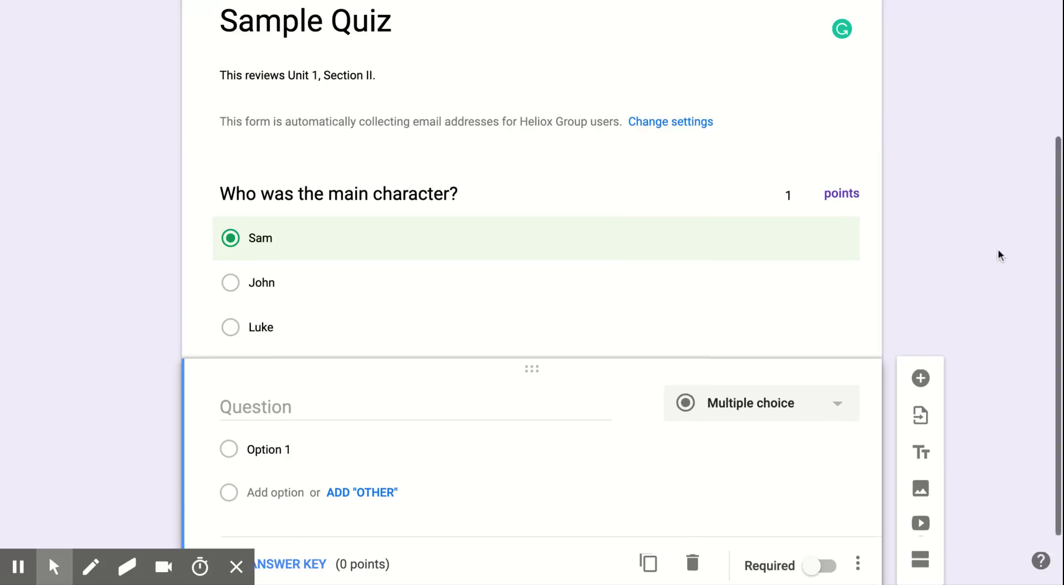
pyautogui.click(837, 337)
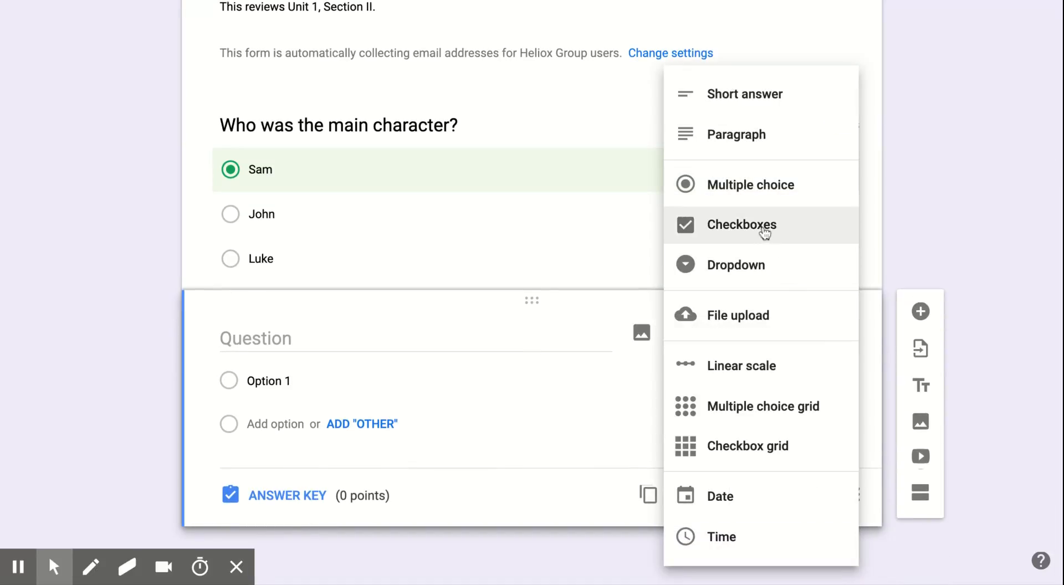
pyautogui.click(764, 234)
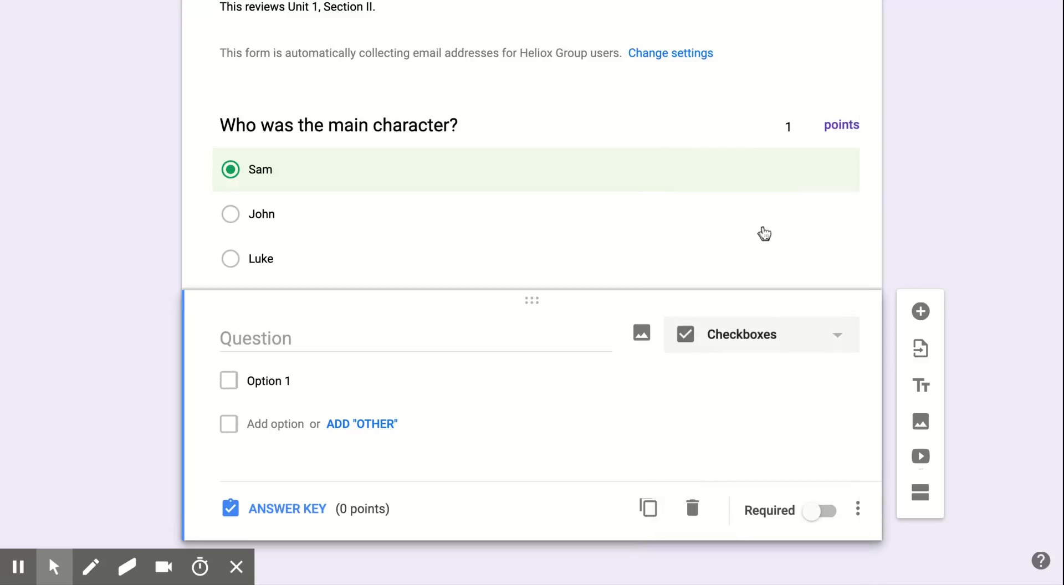
pyautogui.click(255, 345)
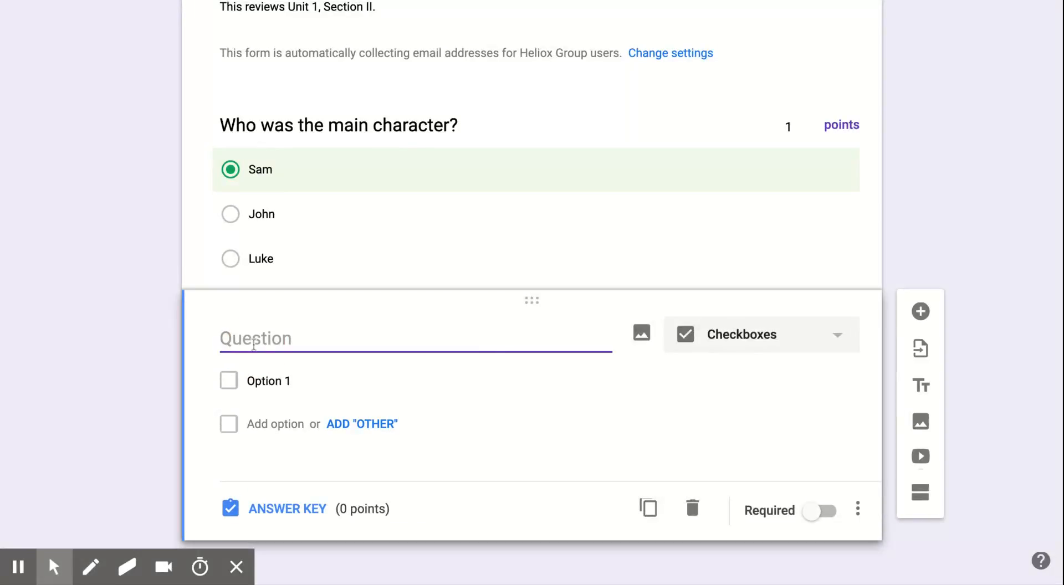
pyautogui.write('Select ')
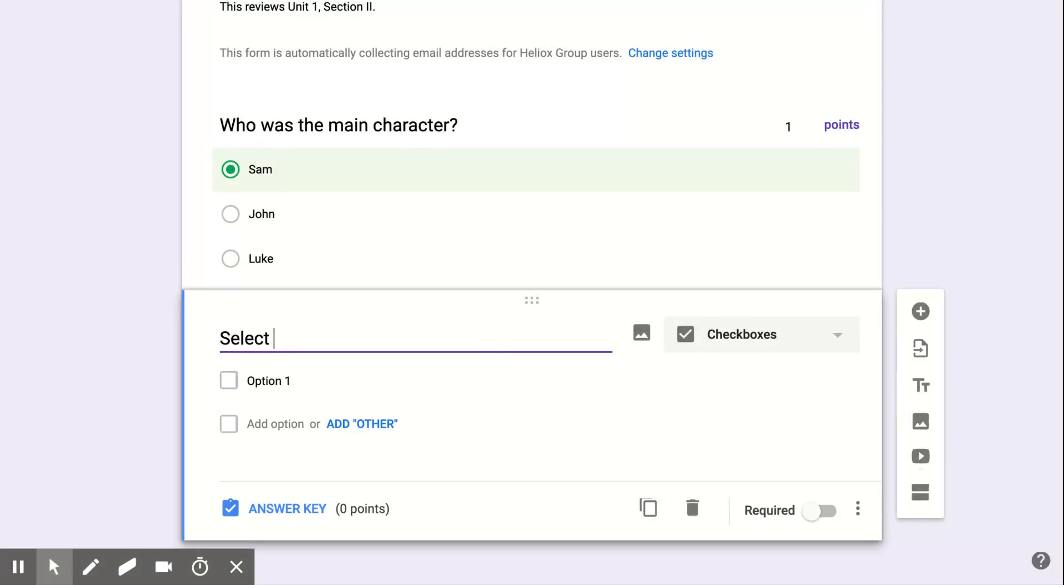
pyautogui.write('the main two conf')
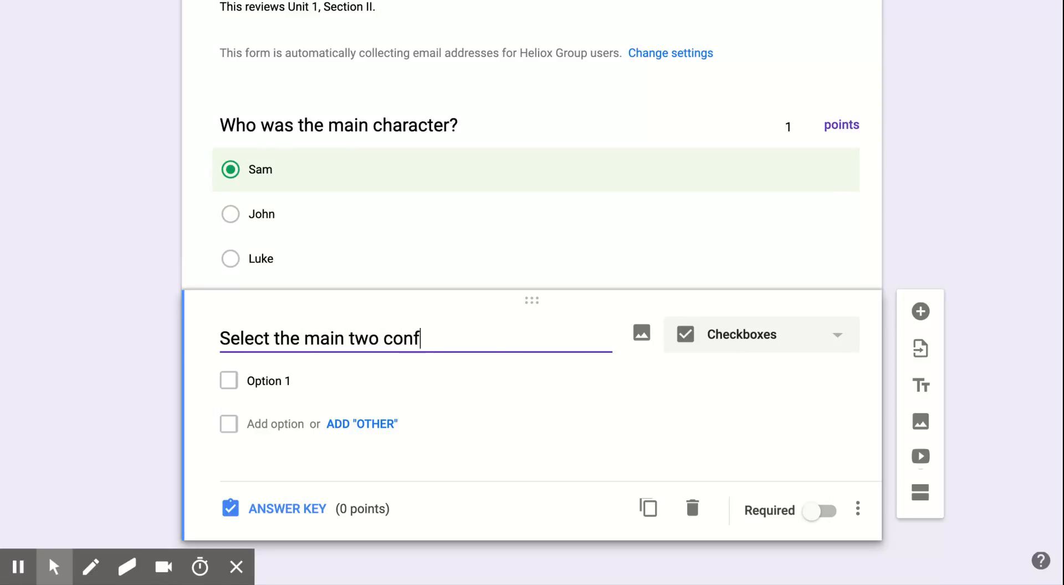
pyautogui.write('licts:')
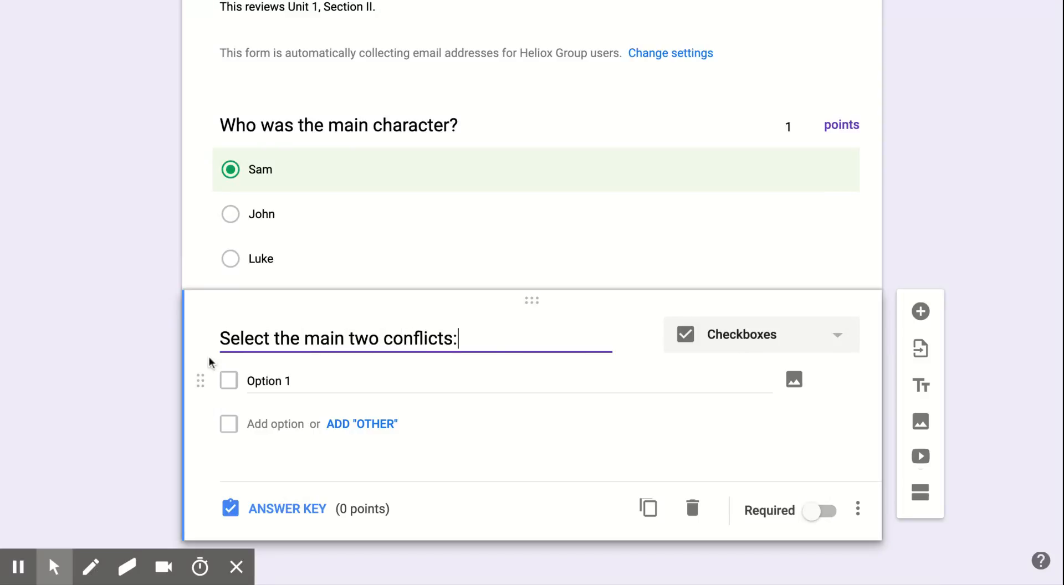
# - List A, B and C as the checkbox question's options
pyautogui.click(262, 380)
pyautogui.write('A')
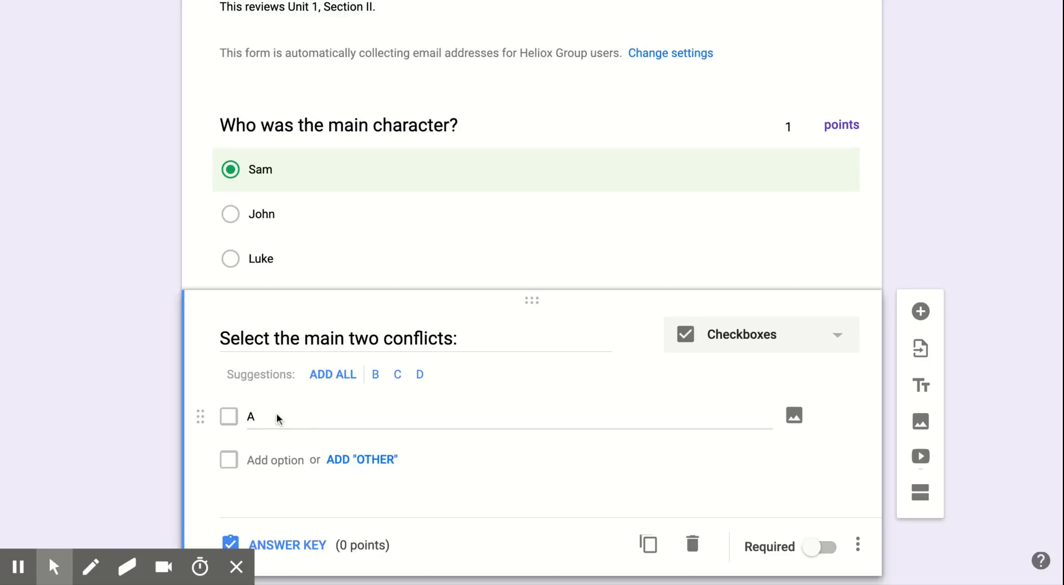
pyautogui.click(266, 460)
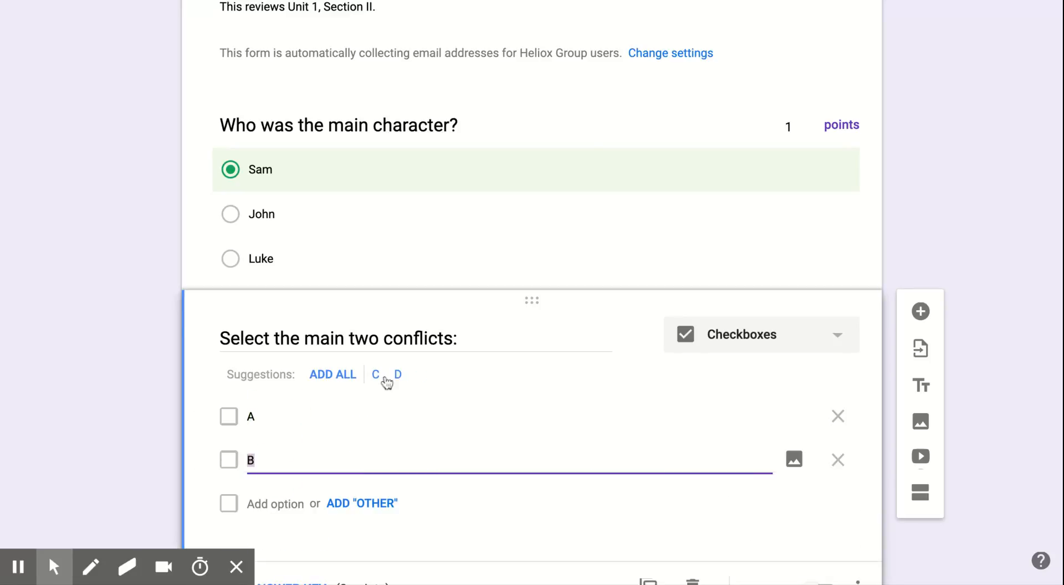
pyautogui.click(298, 499)
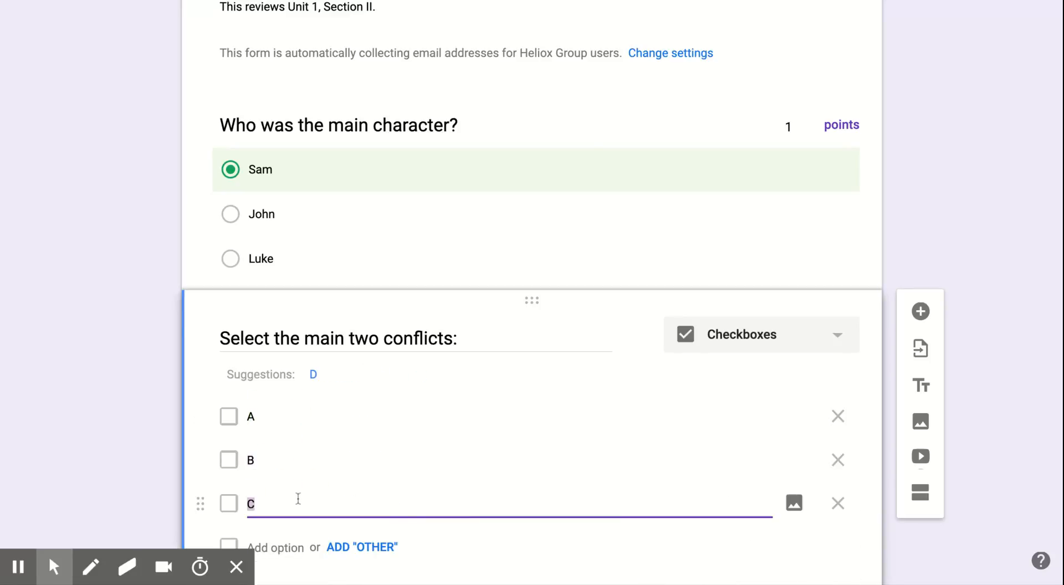
pyautogui.click(55, 441)
pyautogui.scroll(-2, 54, 441)
pyautogui.click(272, 499)
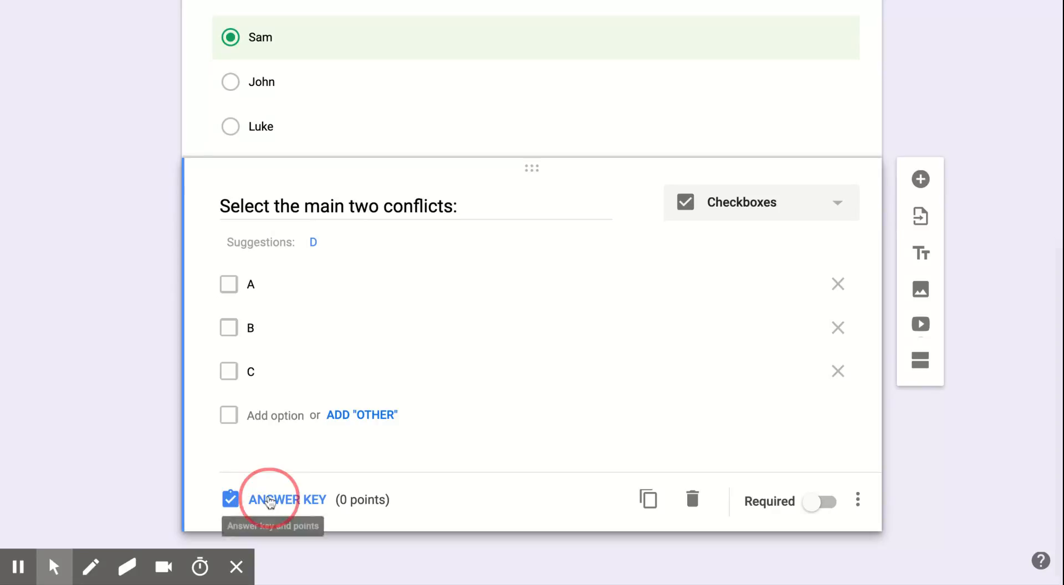
# - Make A and C the correct answers worth 2 points, then add a new question below
pyautogui.click(810, 266)
pyautogui.click(810, 266)
pyautogui.click(234, 399)
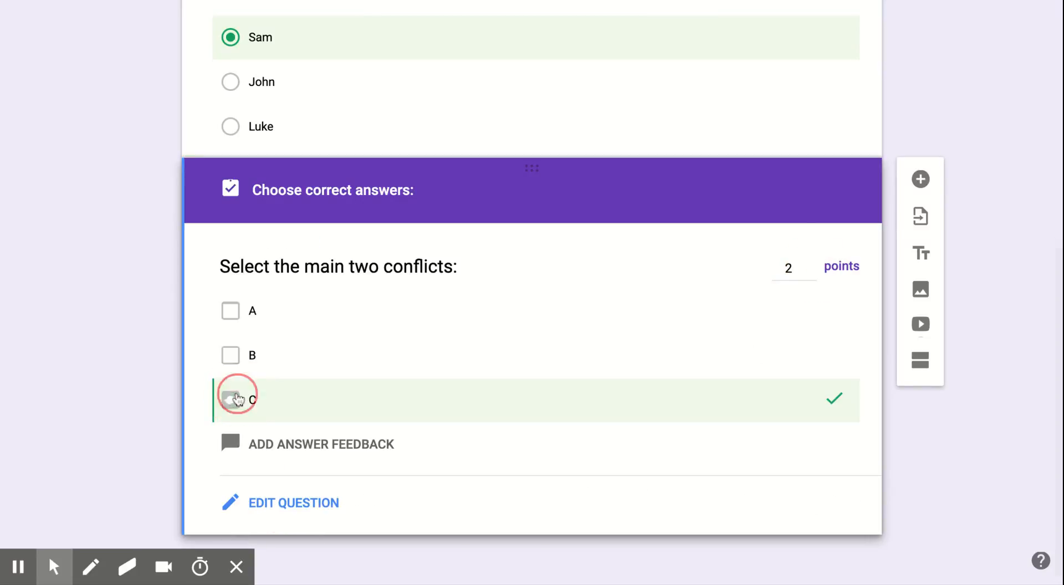
pyautogui.click(230, 308)
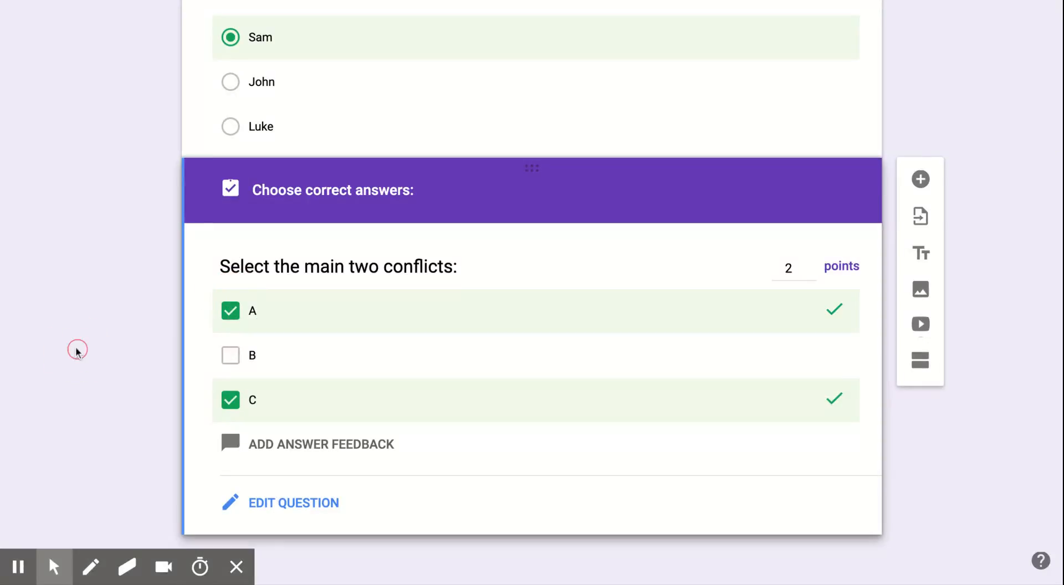
pyautogui.click(920, 180)
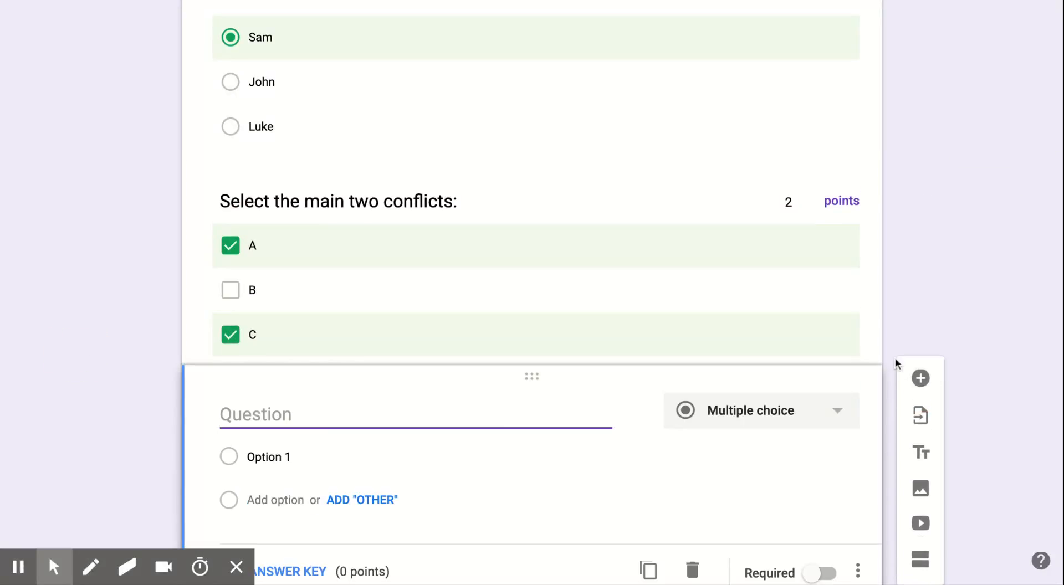
pyautogui.click(754, 410)
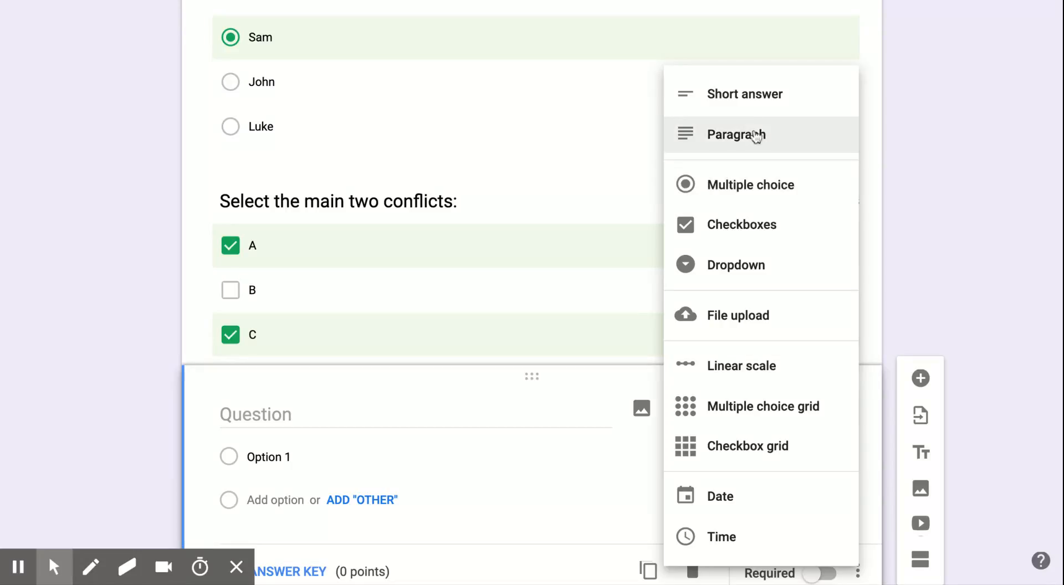
# - Make the new question a short-answer question titled 'What was the setting?'
pyautogui.click(752, 99)
pyautogui.click(145, 387)
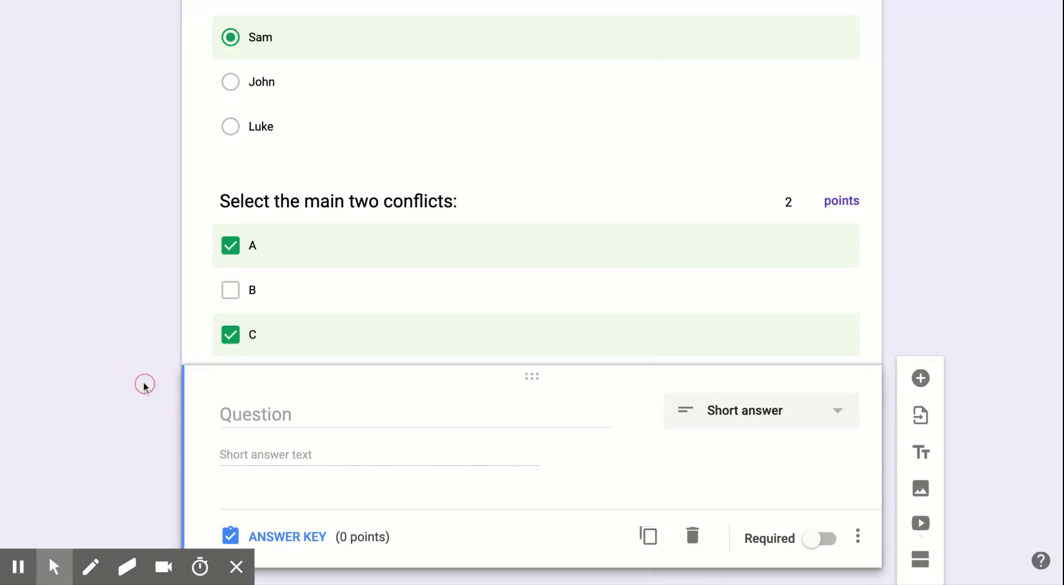
pyautogui.scroll(-1, 142, 385)
pyautogui.click(281, 370)
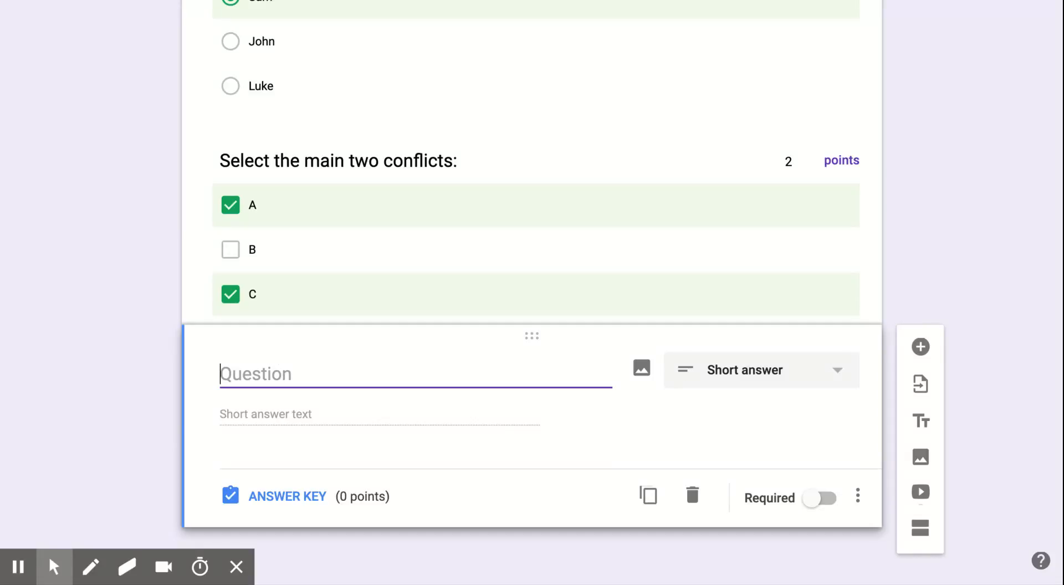
pyautogui.write('What was the setting?')
# - In the answer key, accept island, Island and Figi as correct answers
pyautogui.click(289, 495)
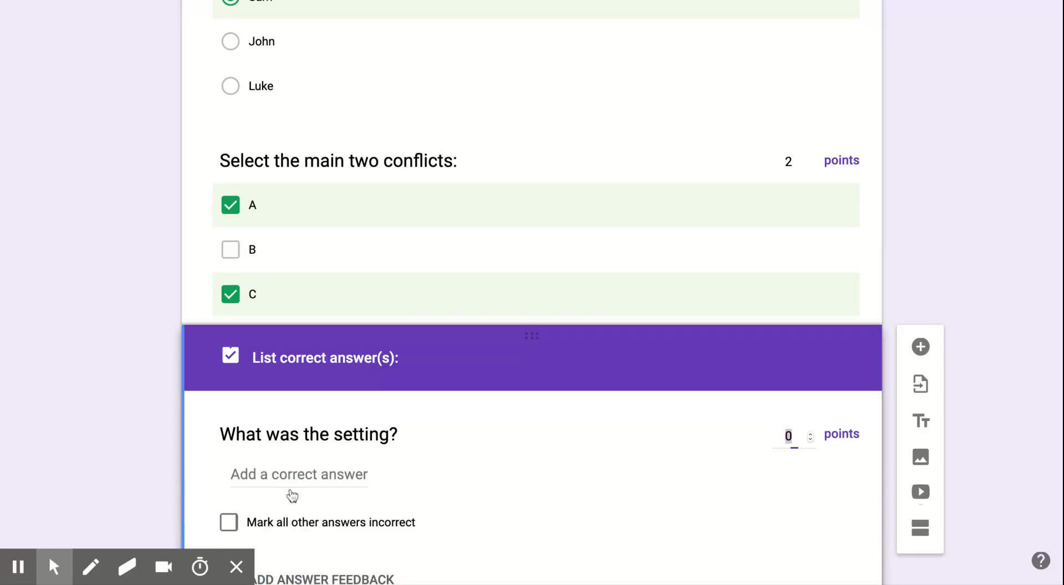
pyautogui.click(174, 475)
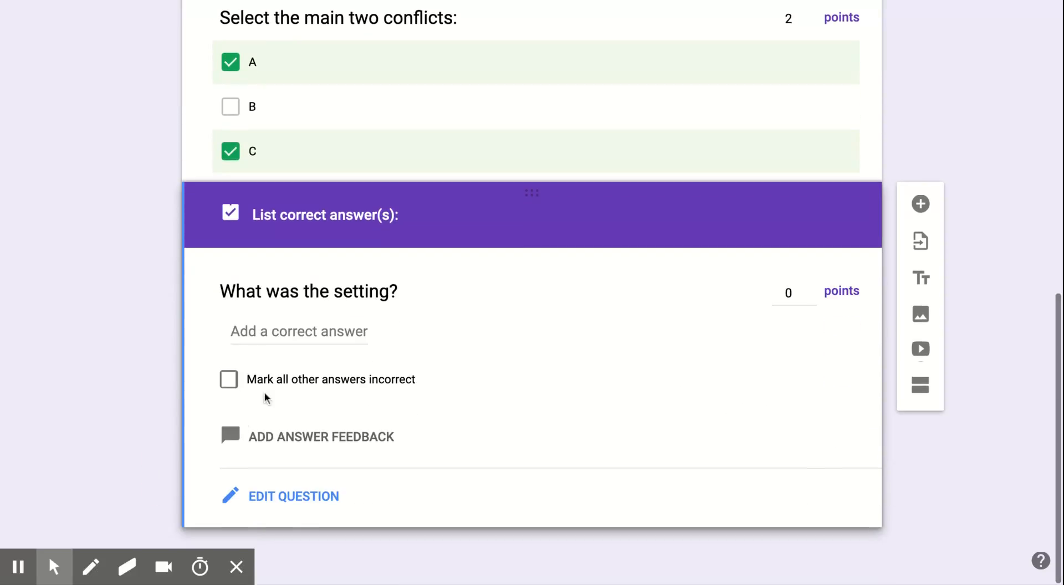
pyautogui.click(270, 332)
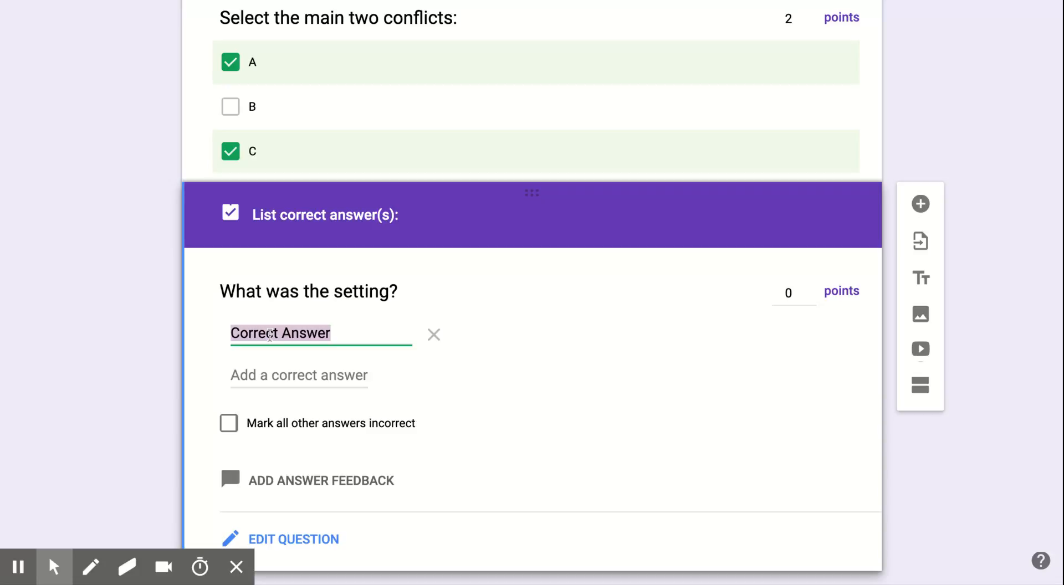
pyautogui.write('i')
pyautogui.write('nd')
pyautogui.press('Return')
pyautogui.write('Island')
pyautogui.press('Return')
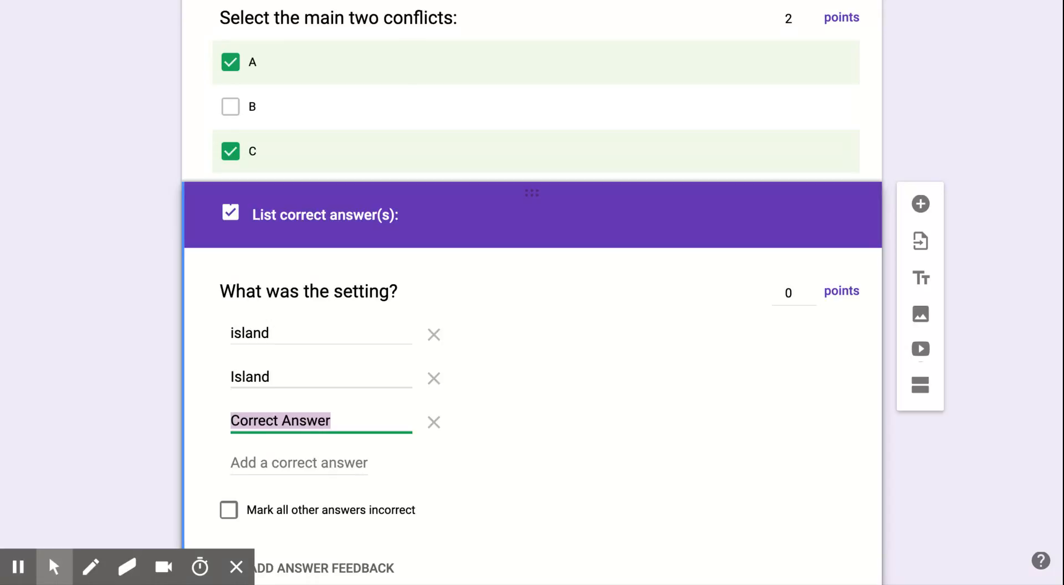
pyautogui.write('Figi')
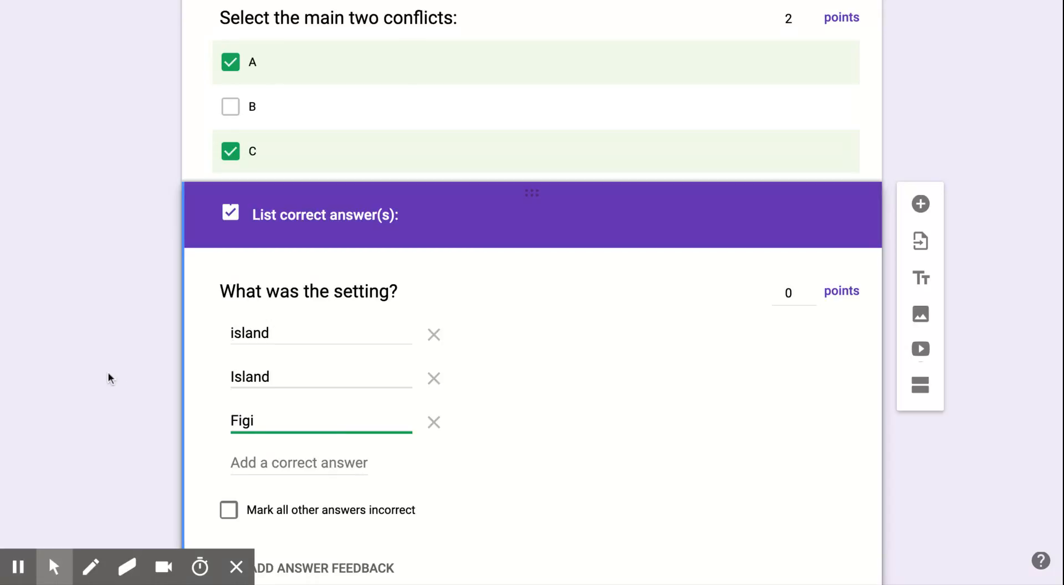
pyautogui.click(108, 371)
# - Set the setting question's worth to 1 point, bringing the quiz to 4 points
pyautogui.scroll(-1, 108, 371)
pyautogui.scroll(-1, 266, 460)
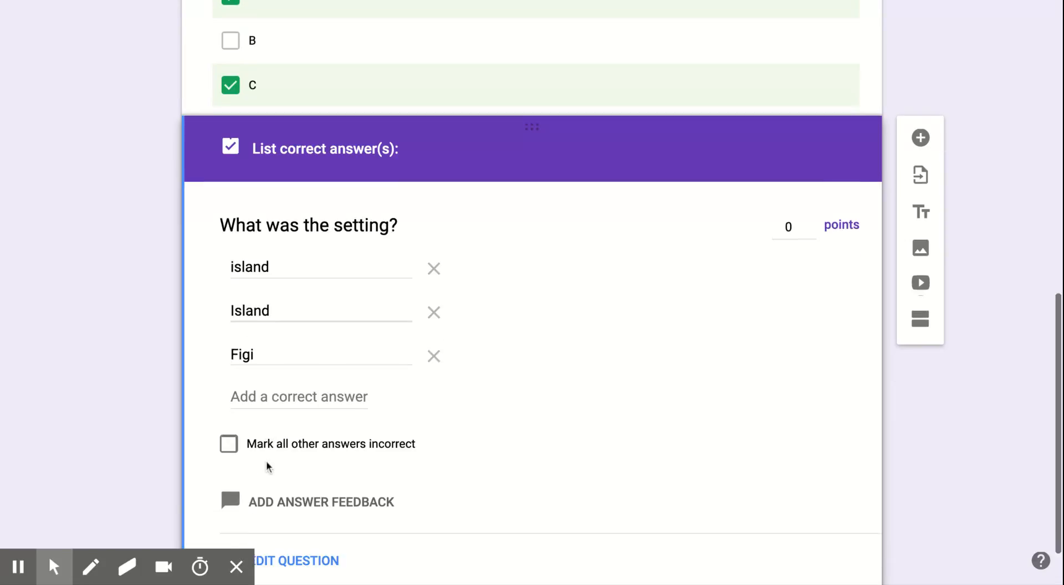
pyautogui.scroll(-1, 266, 460)
pyautogui.click(799, 197)
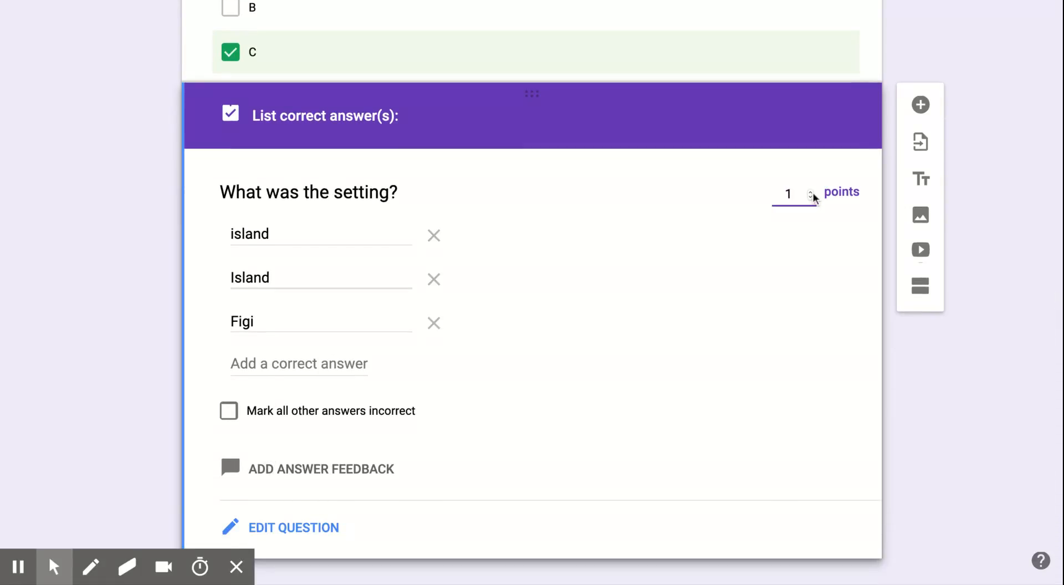
pyautogui.click(970, 424)
pyautogui.scroll(10, 969, 426)
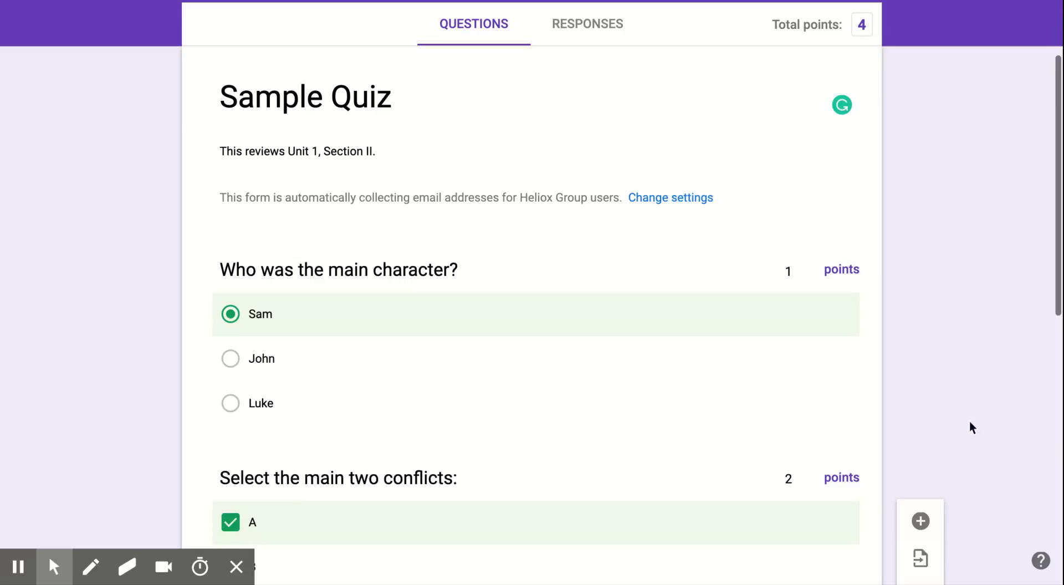
# - Dismiss the teacher-survey card and scroll back through the Sample Quiz questions
pyautogui.scroll(2, 971, 426)
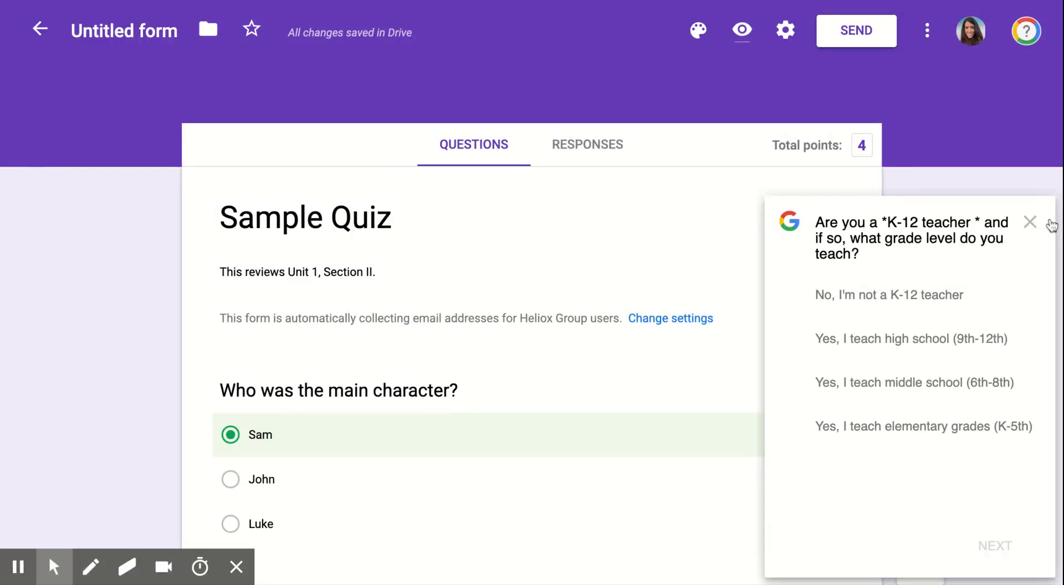
pyautogui.click(1031, 222)
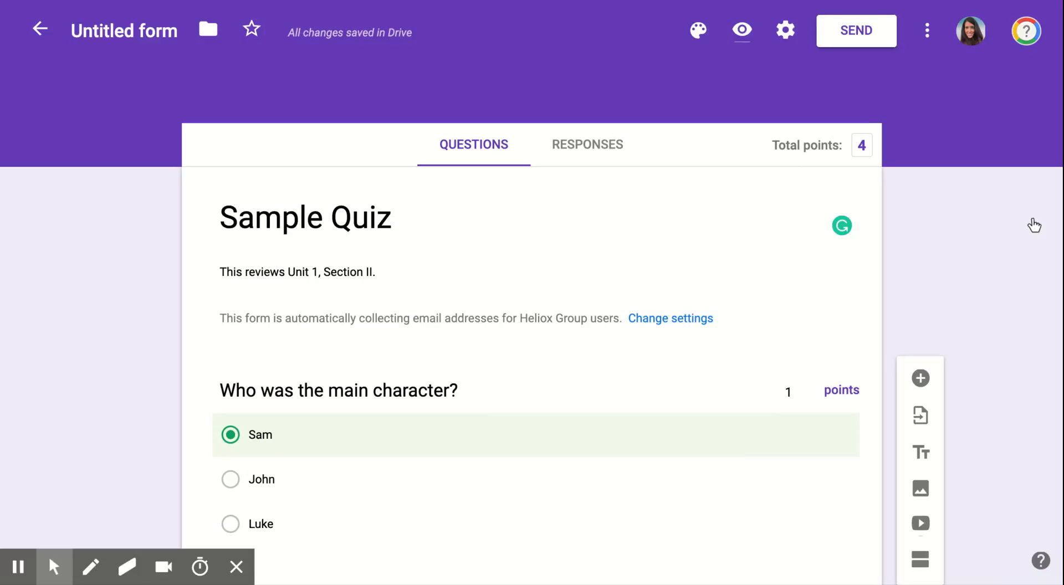
pyautogui.scroll(-5, 1035, 225)
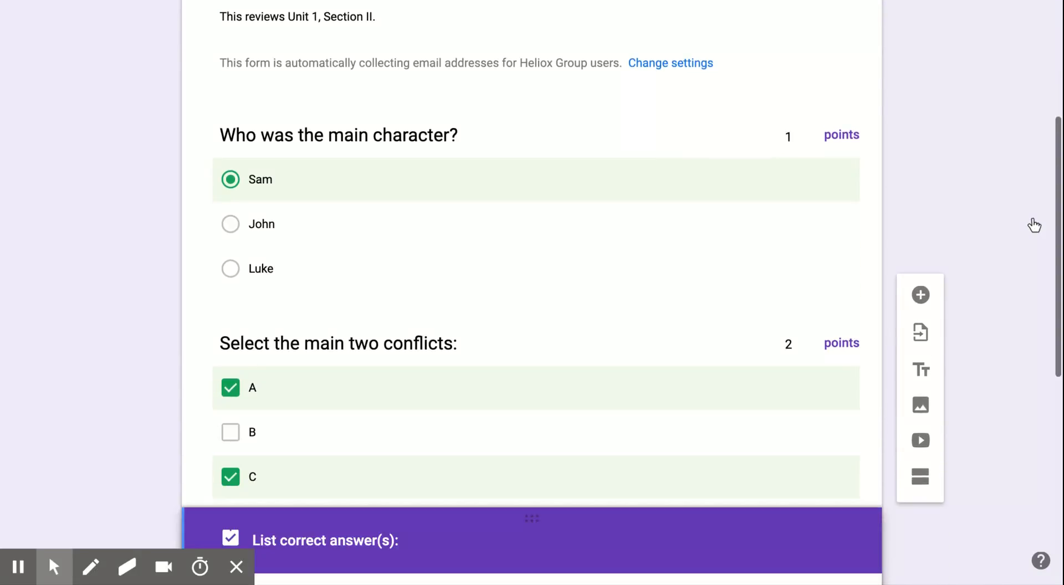
pyautogui.scroll(-5, 1034, 225)
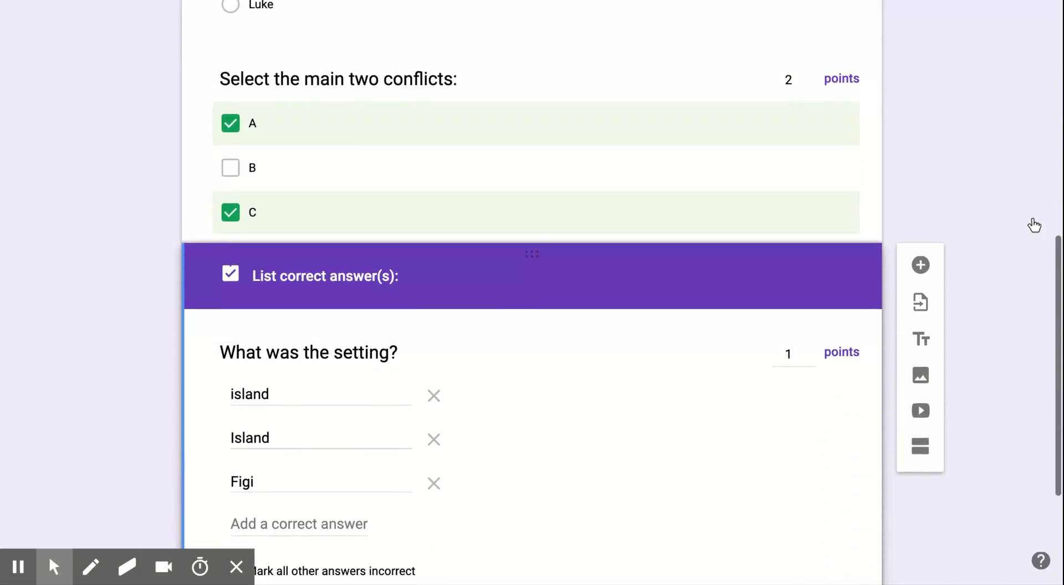
pyautogui.scroll(-2, 1034, 226)
pyautogui.scroll(6, 1034, 225)
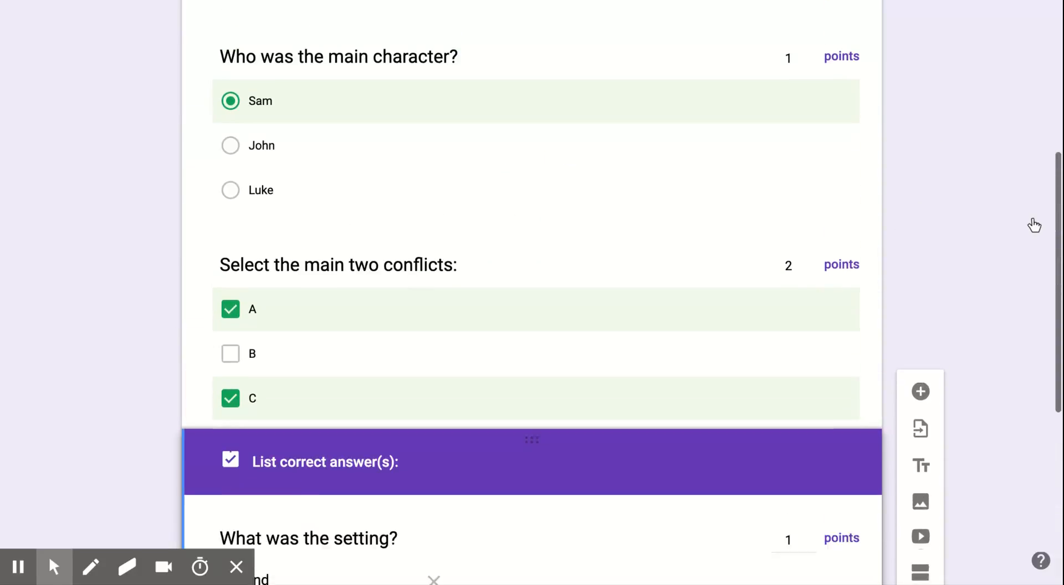
pyautogui.scroll(6, 1035, 225)
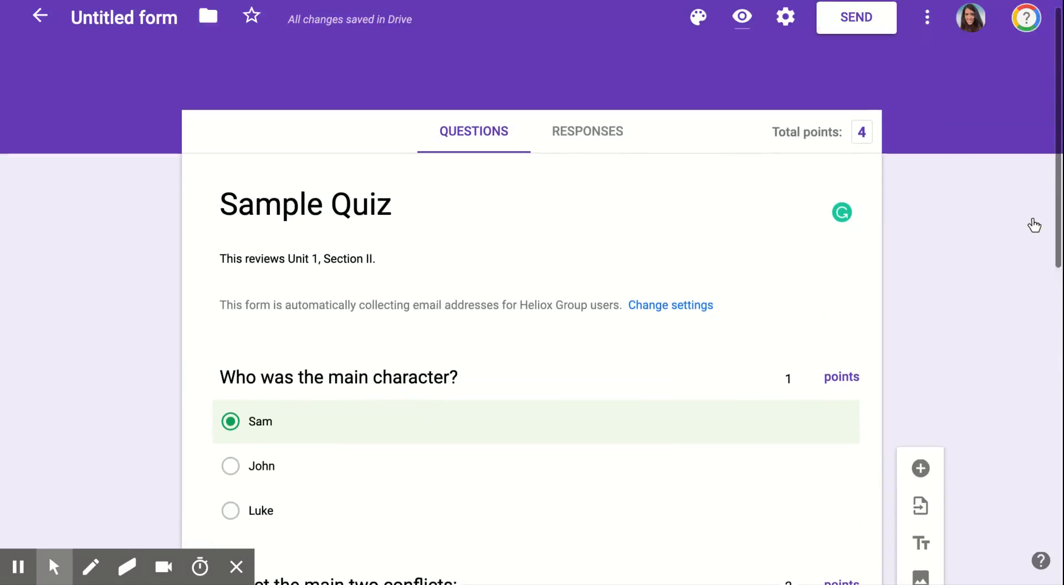
pyautogui.scroll(1, 1034, 226)
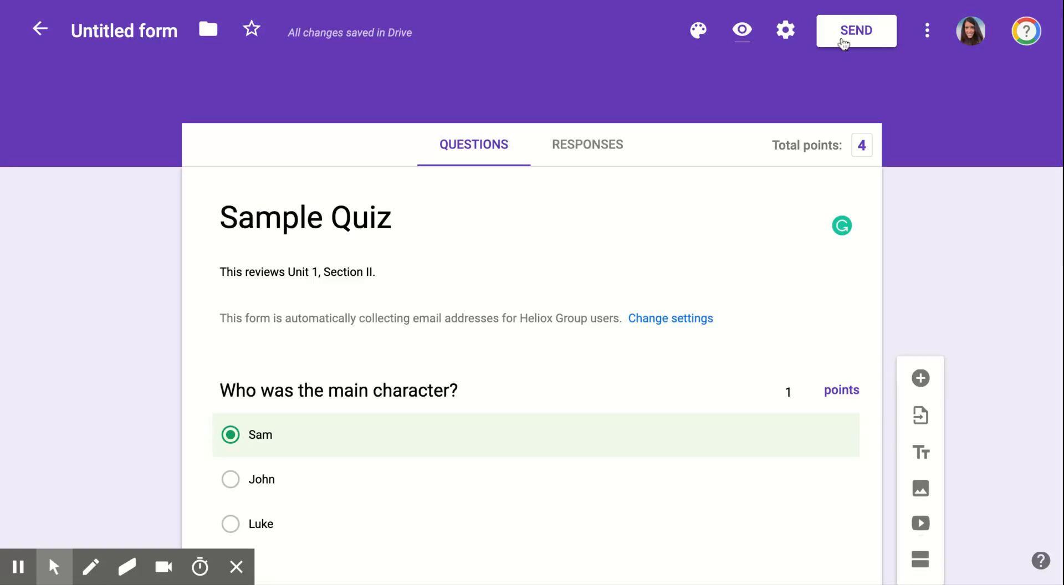
pyautogui.click(842, 43)
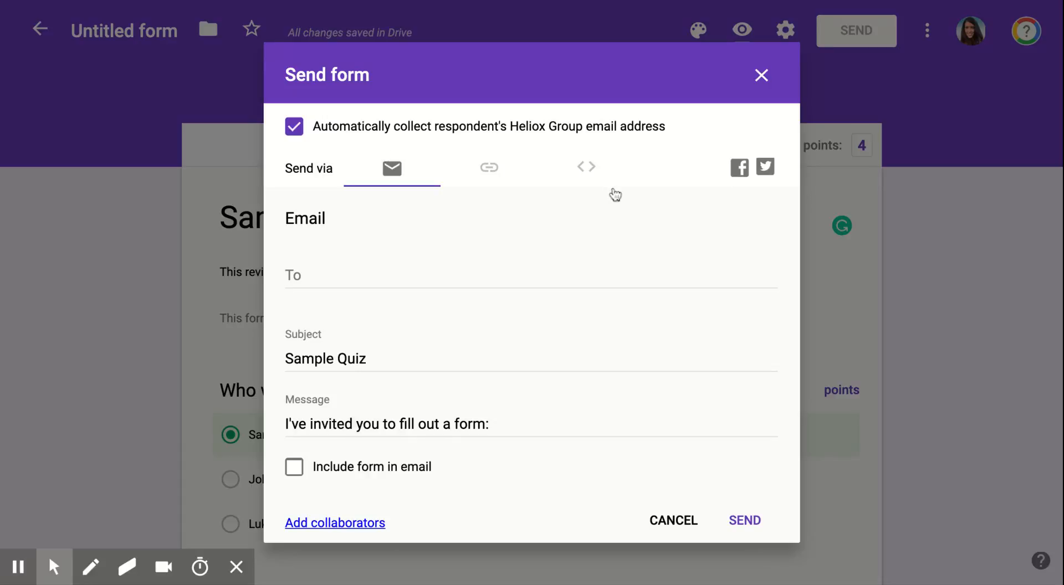
pyautogui.click(761, 76)
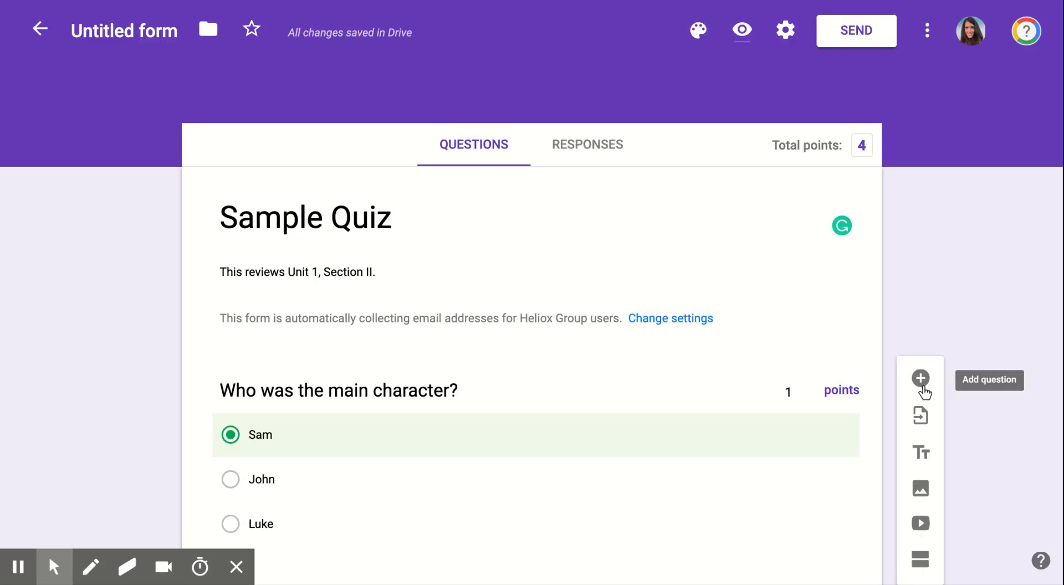
pyautogui.click(922, 386)
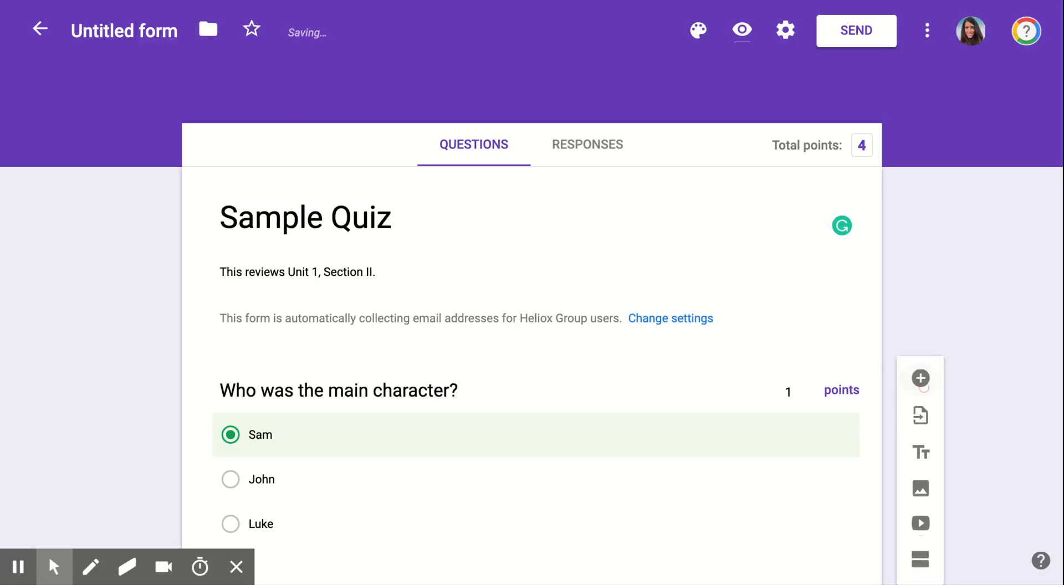
# - Apply a blue theme colour, light grey background and the Playful font to Sample Quiz
pyautogui.click(920, 378)
pyautogui.click(698, 31)
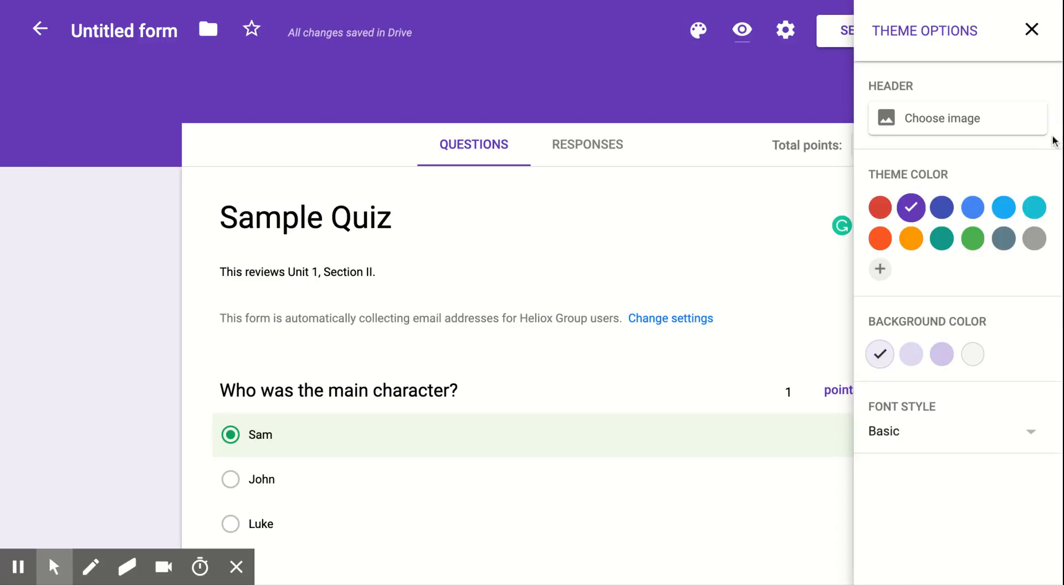
pyautogui.click(971, 211)
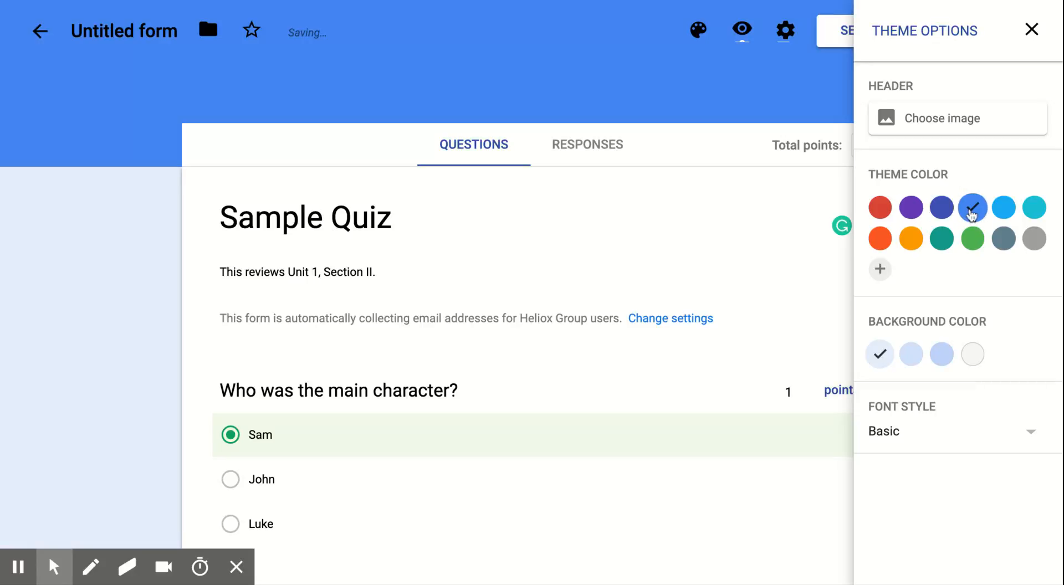
pyautogui.click(973, 357)
pyautogui.click(975, 426)
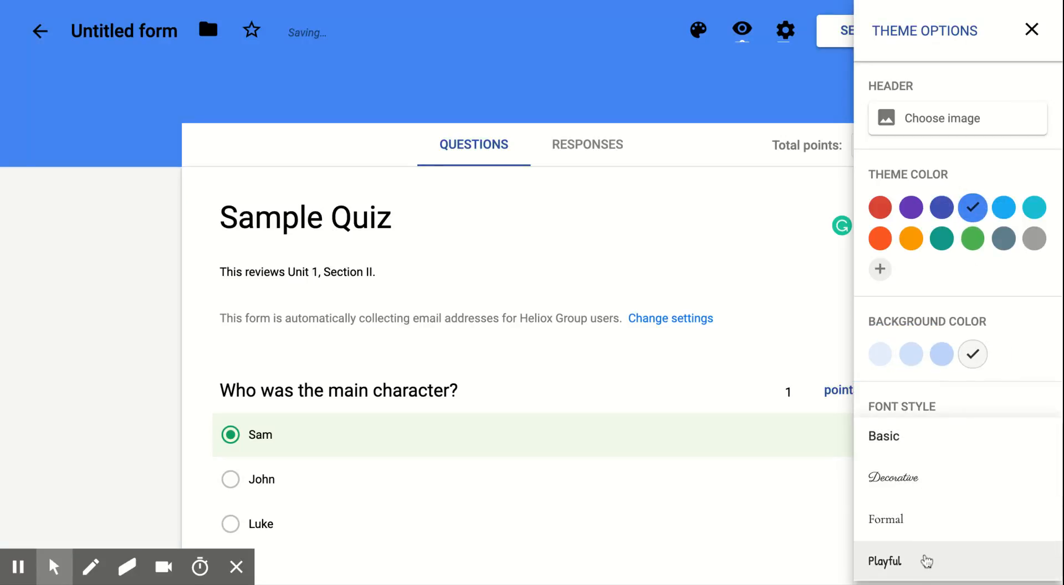
pyautogui.click(926, 561)
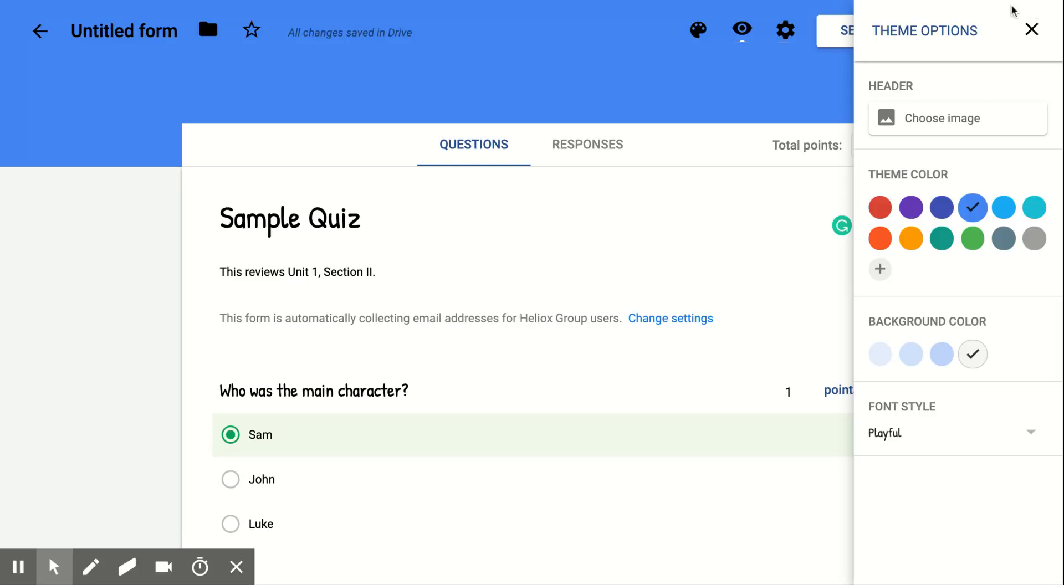
pyautogui.click(1030, 31)
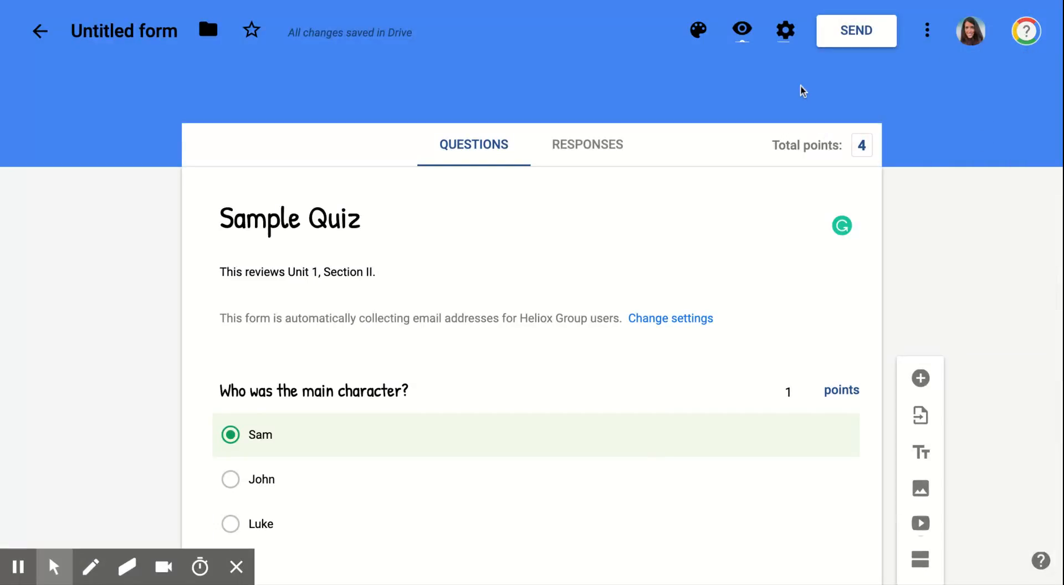
# - Turn on shuffled question order, hide the submit-another-response link, and set the confirmation to 'Good work!'
pyautogui.click(783, 34)
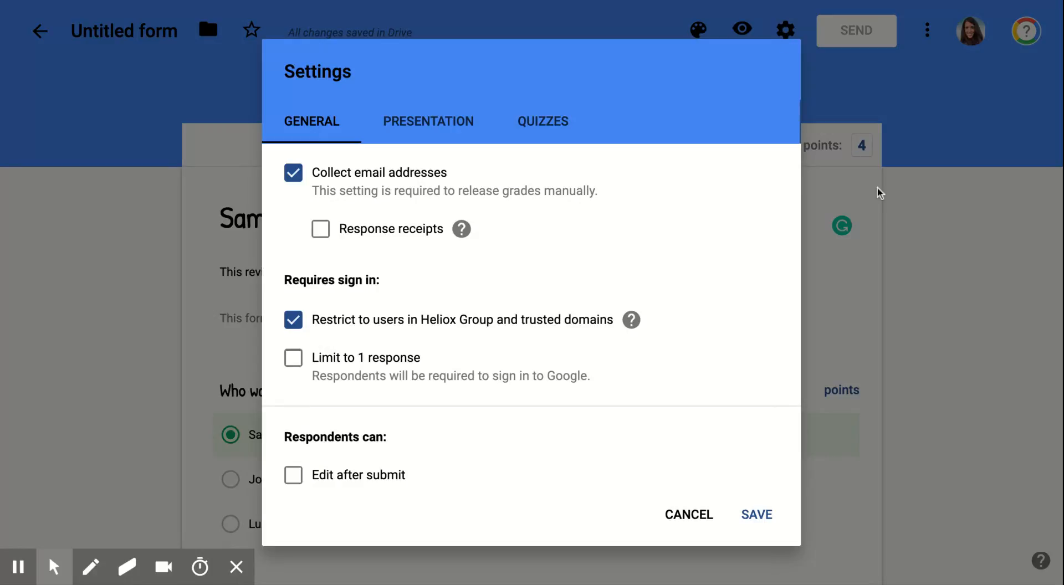
pyautogui.click(443, 126)
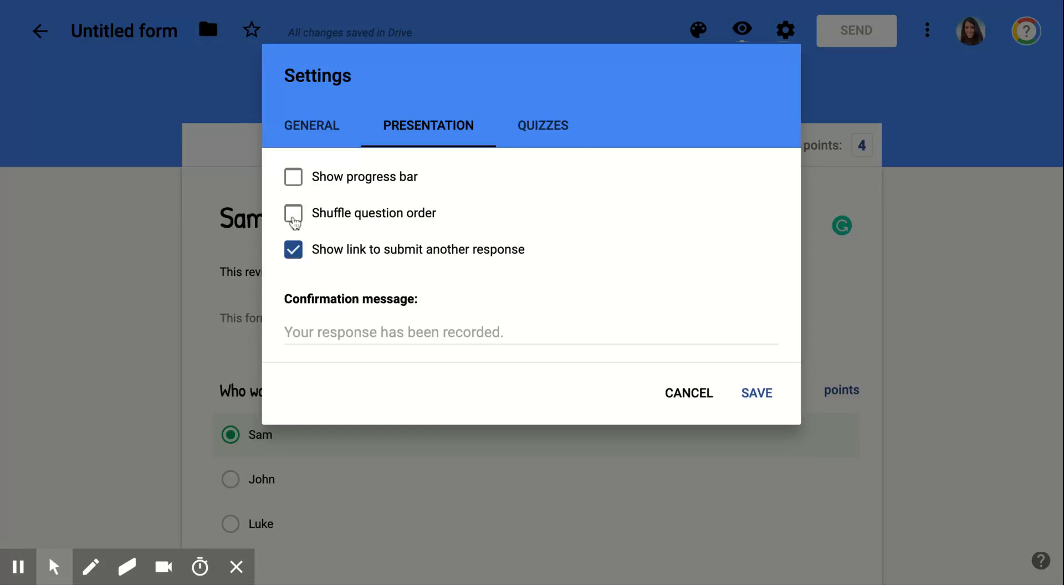
pyautogui.click(293, 256)
pyautogui.click(295, 218)
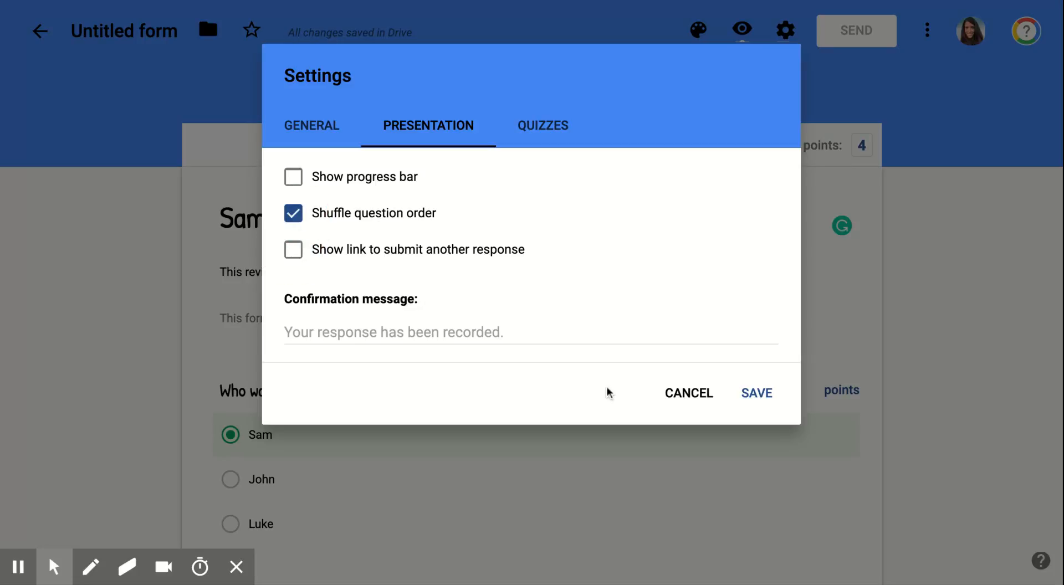
pyautogui.click(545, 339)
pyautogui.write('Good wwork')
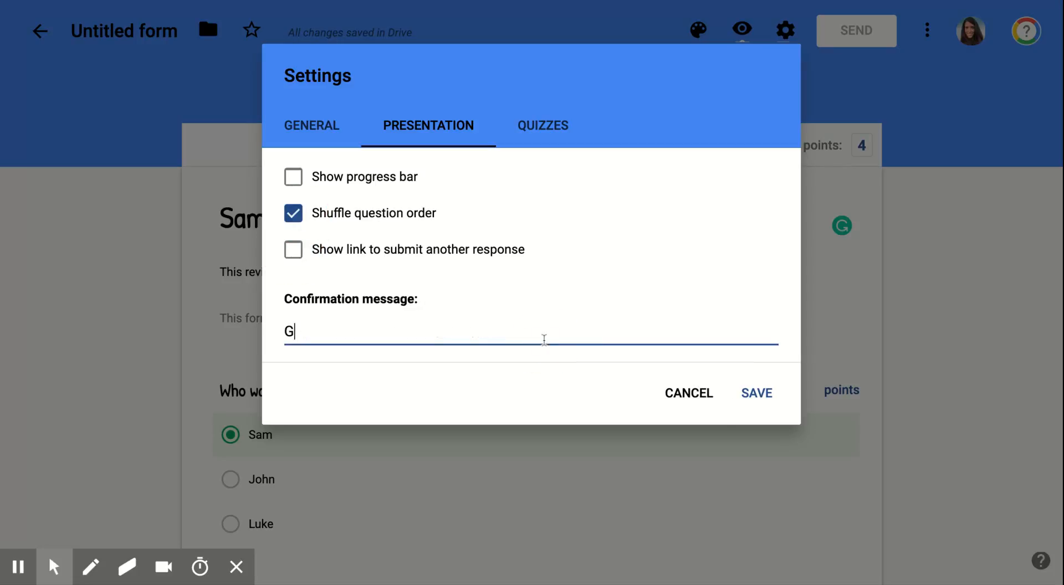
pyautogui.press('BackSpace')
pyautogui.press('BackSpace')
pyautogui.press('BackSpace')
pyautogui.click(755, 393)
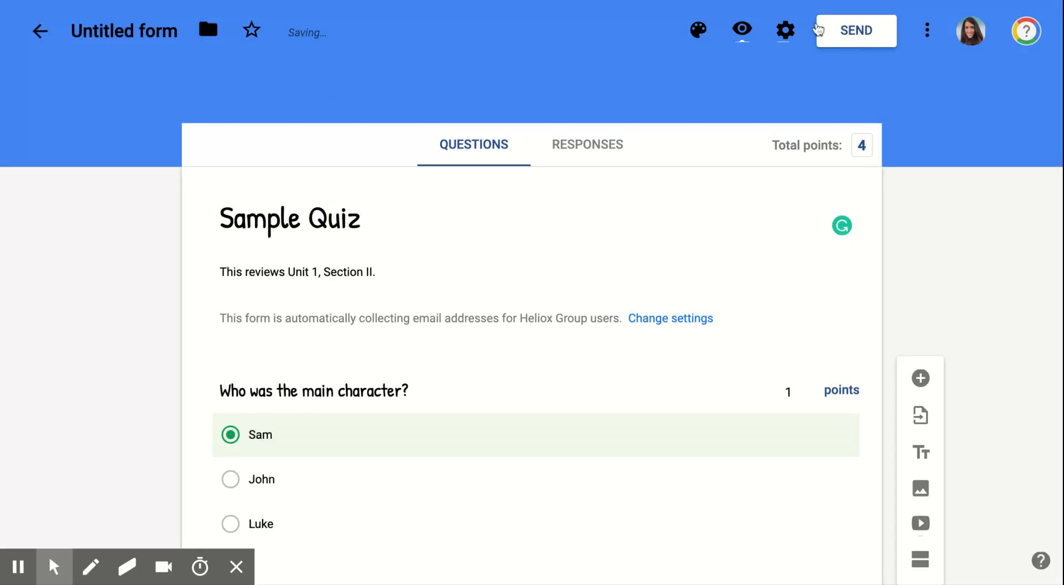
# - Recheck the saved presentation settings and save them again
pyautogui.click(785, 30)
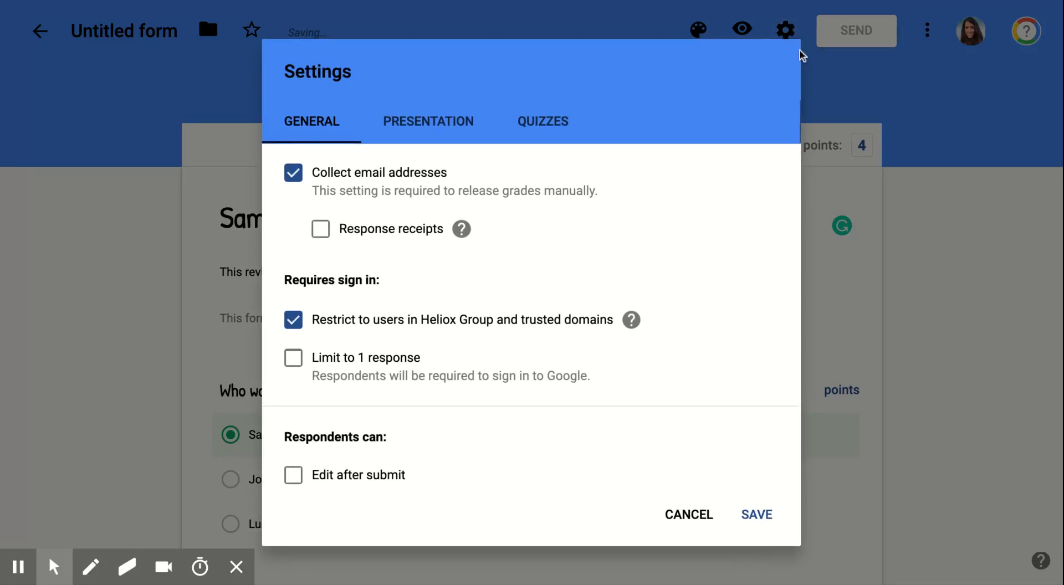
pyautogui.click(435, 120)
pyautogui.click(755, 395)
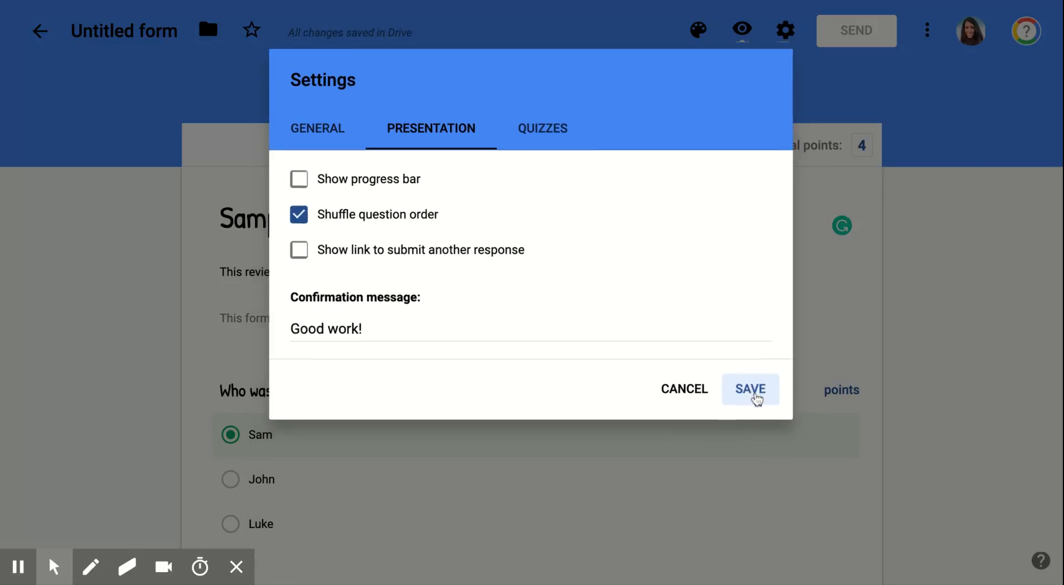
# - Review the Link and Embed HTML send options, then choose Email with the form included
pyautogui.click(867, 32)
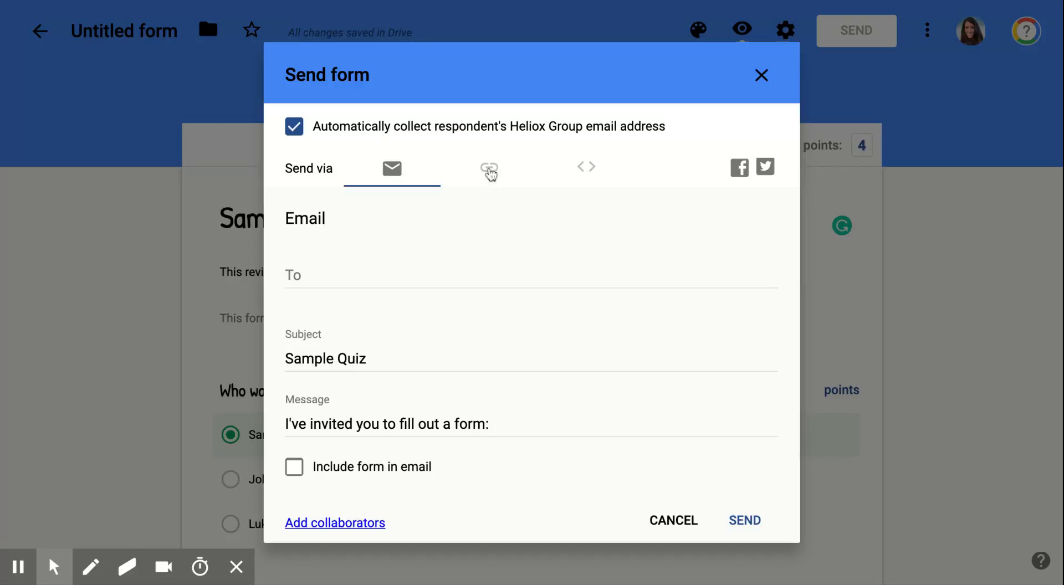
pyautogui.click(490, 189)
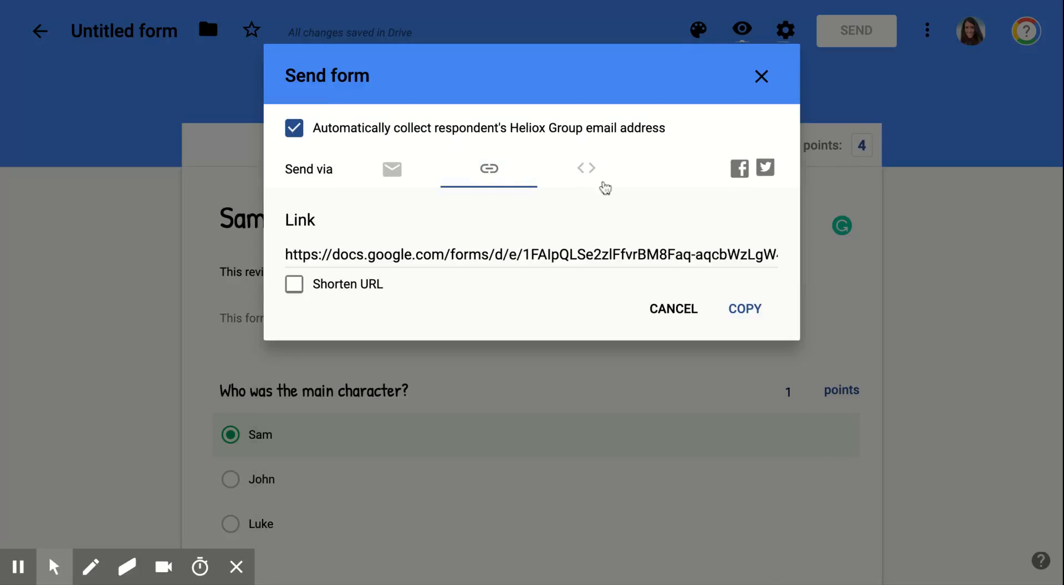
pyautogui.click(597, 179)
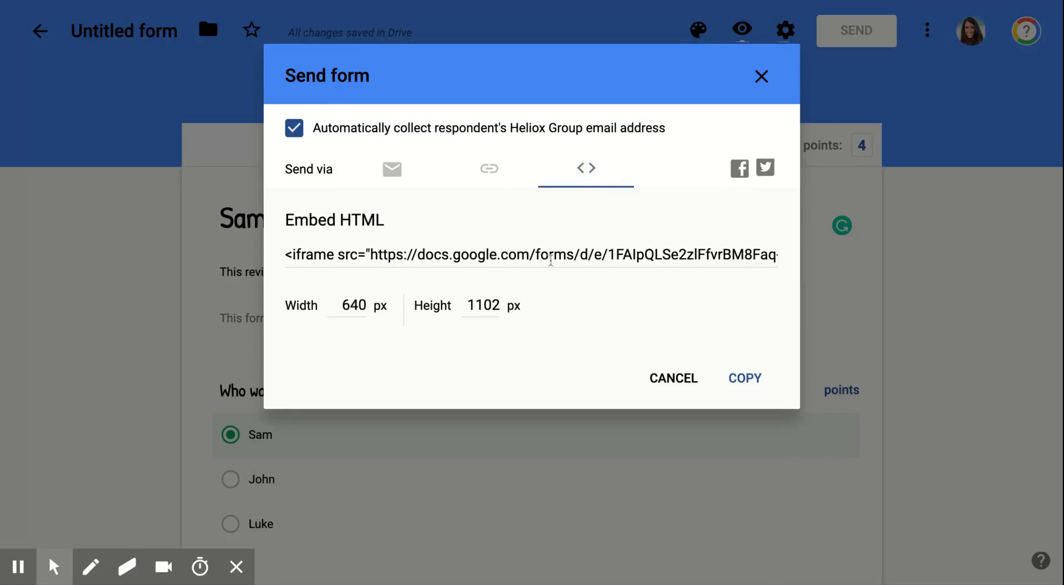
pyautogui.click(401, 170)
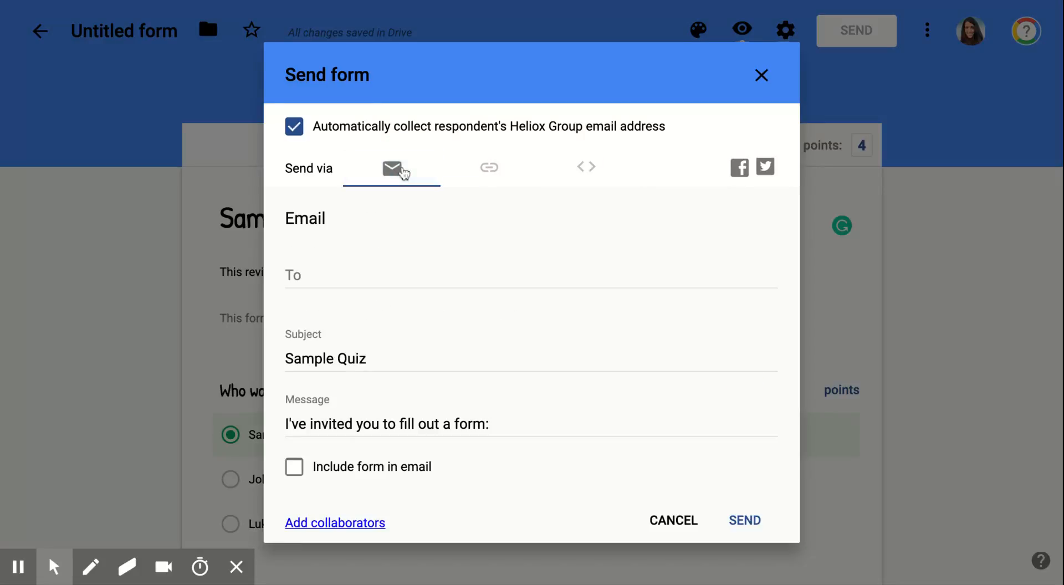
pyautogui.click(350, 469)
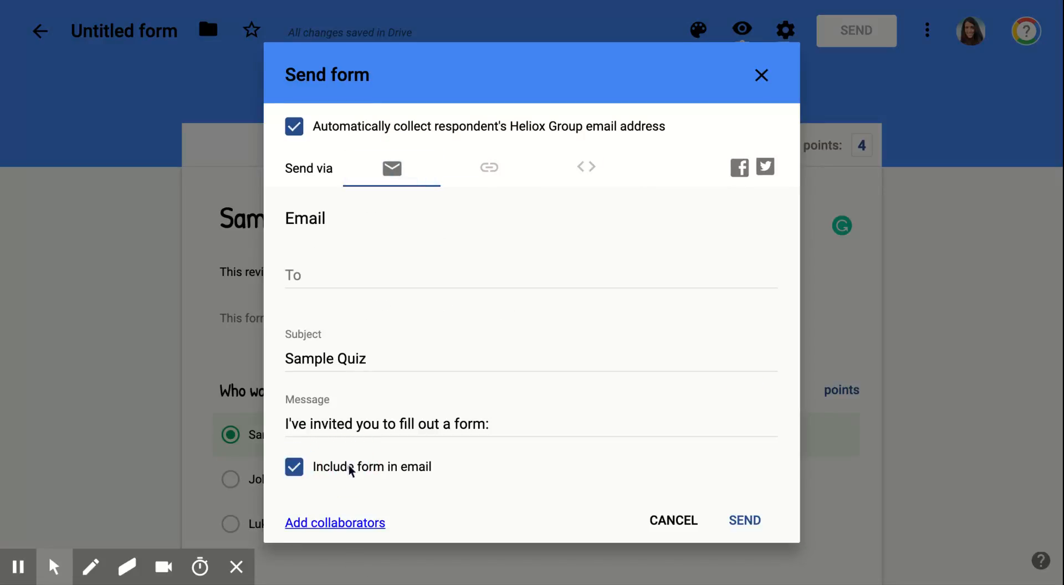